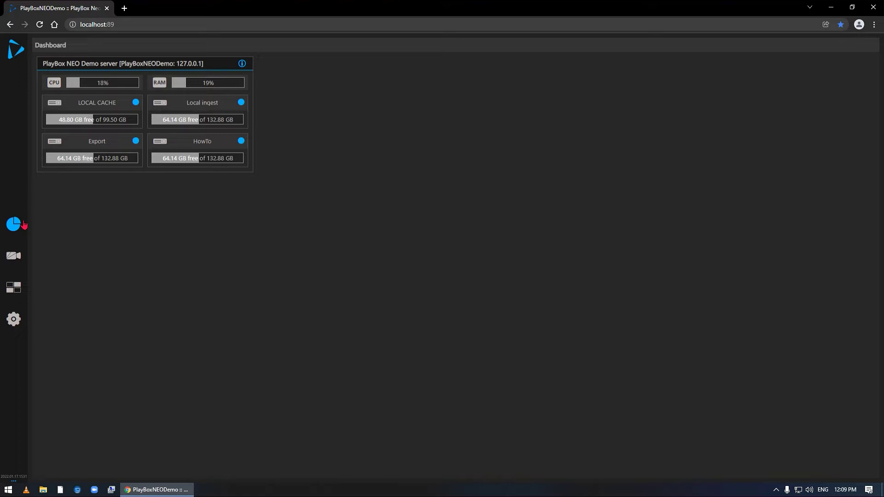
Add an active NDI input titled NDI33 to the I/O inputs, using PODAVASHTA (PAB_3_HQ) as its source.
left_click(21, 322)
left_click(52, 333)
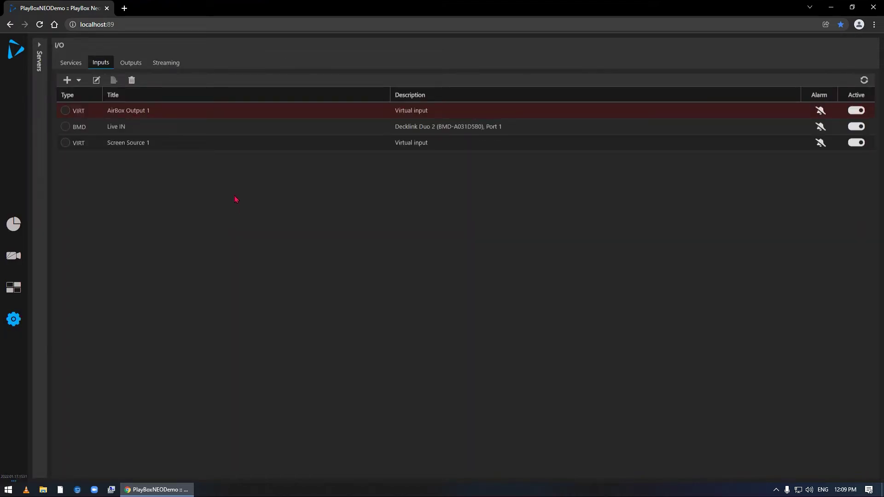
mouse_move(123, 132)
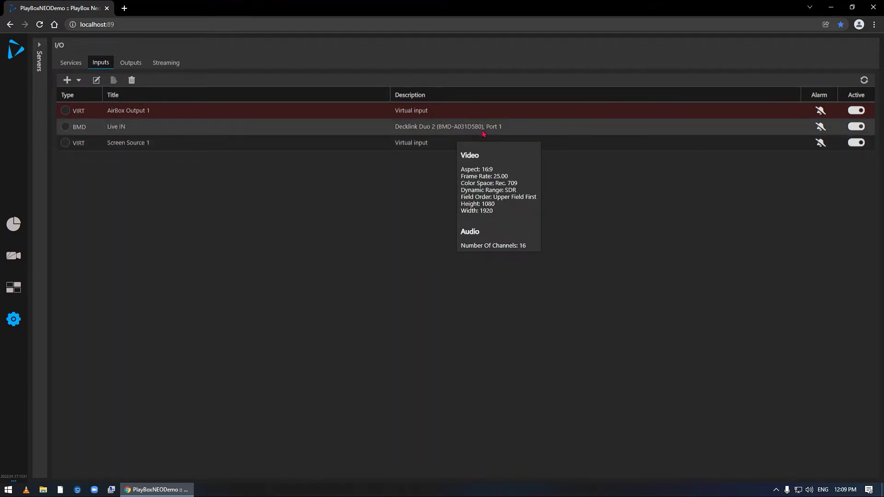
mouse_move(170, 148)
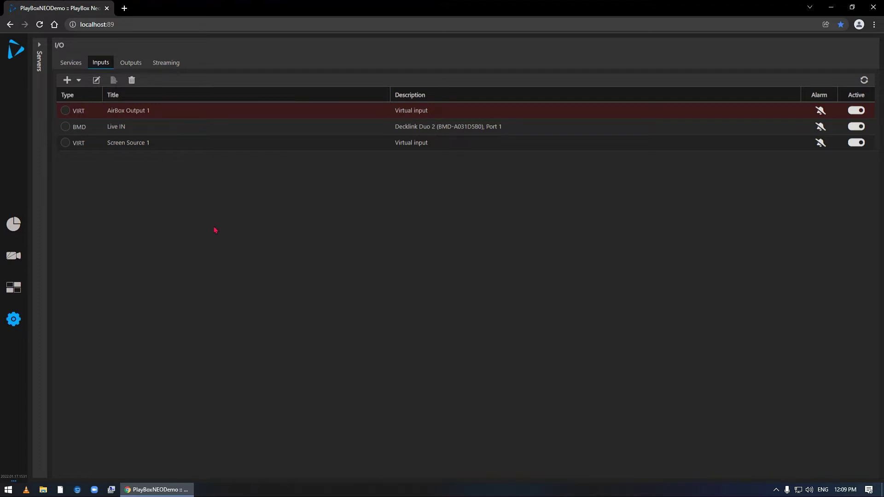
left_click(76, 82)
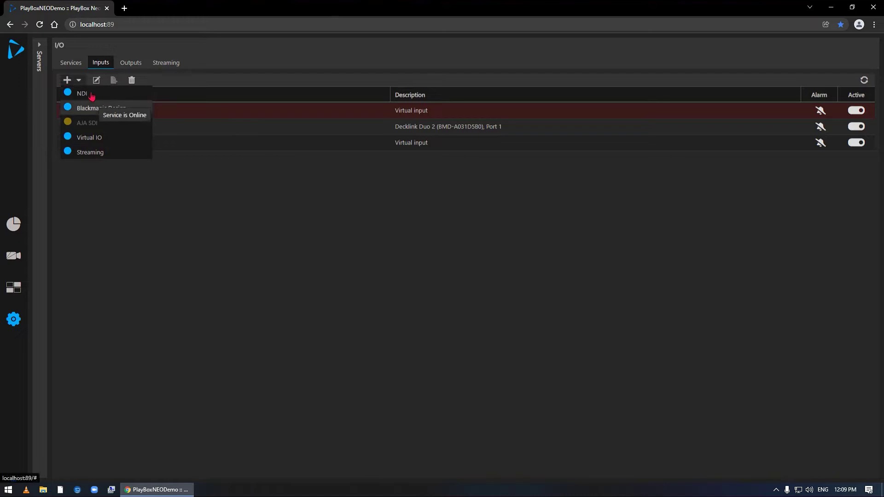
left_click(82, 94)
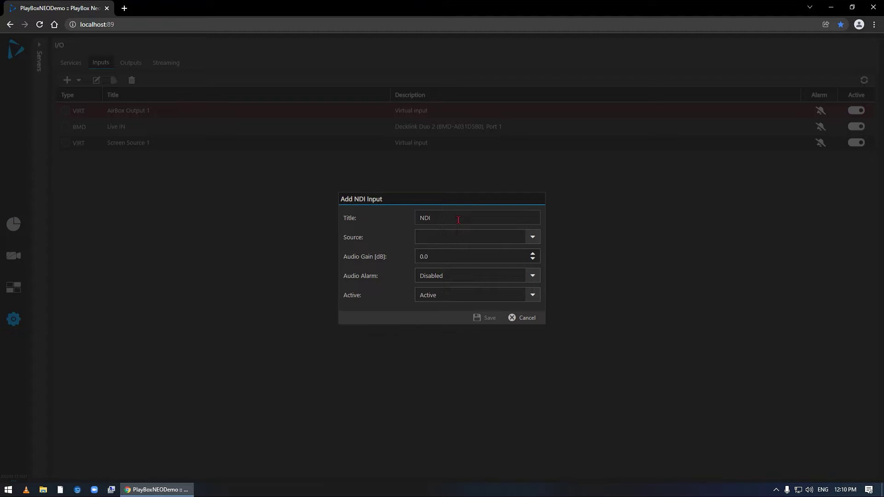
left_click(525, 242)
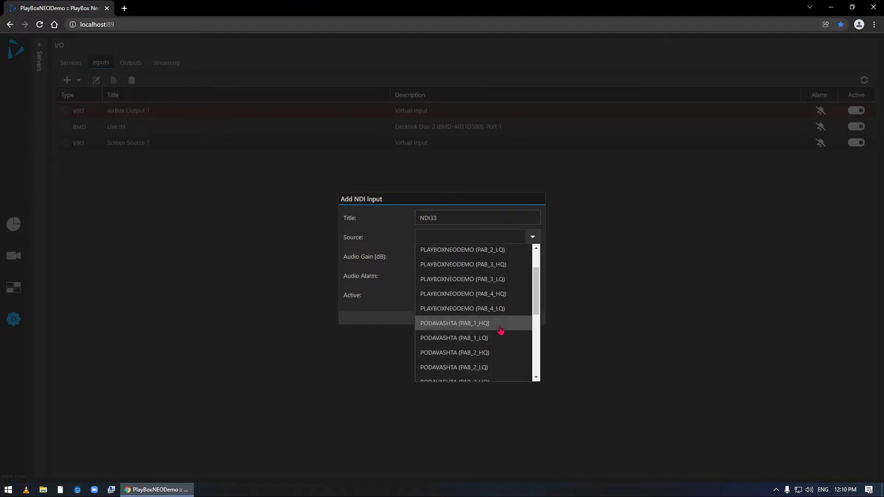
scroll(500, 330, "down", 1)
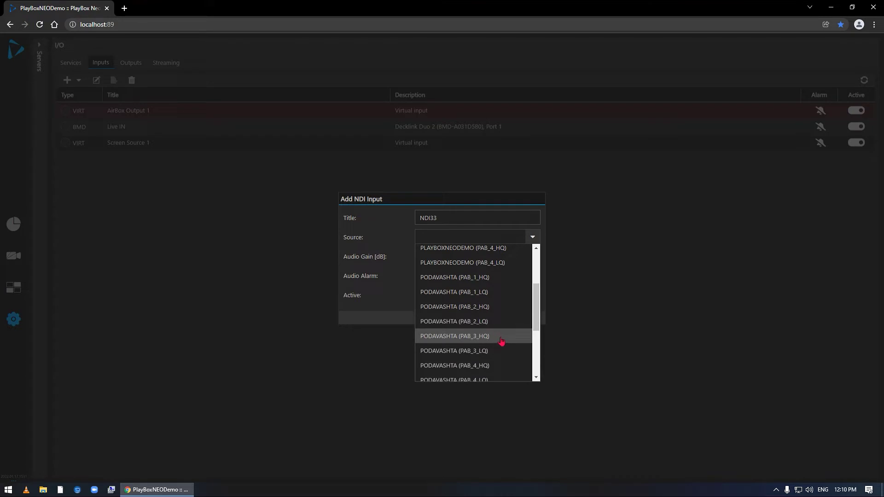
left_click(498, 341)
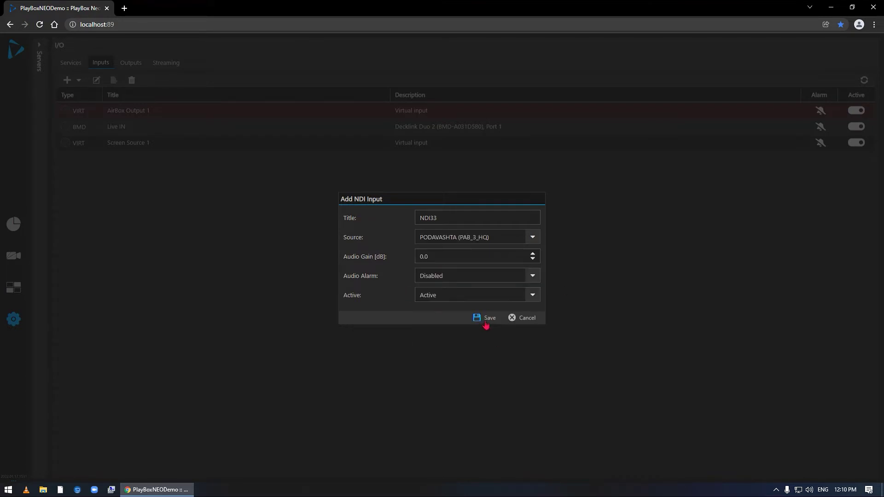
left_click(487, 321)
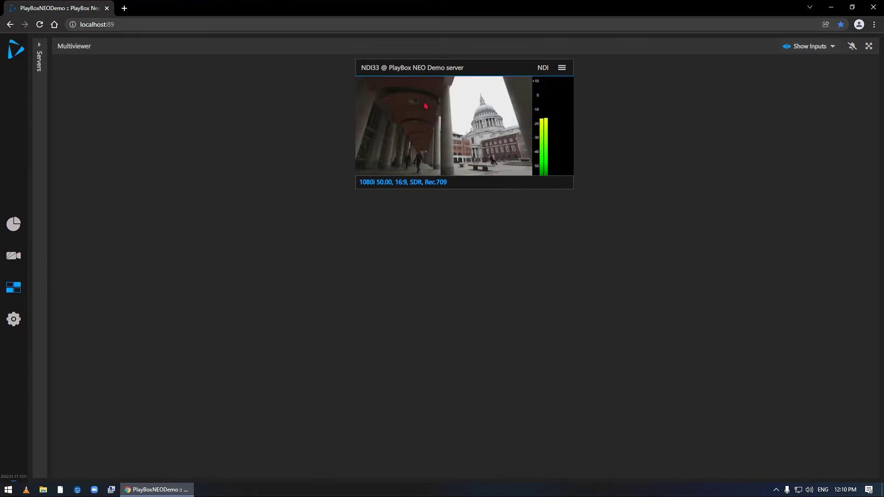
Show the Live IN input alongside NDI33 in the multiviewer.
left_click(834, 47)
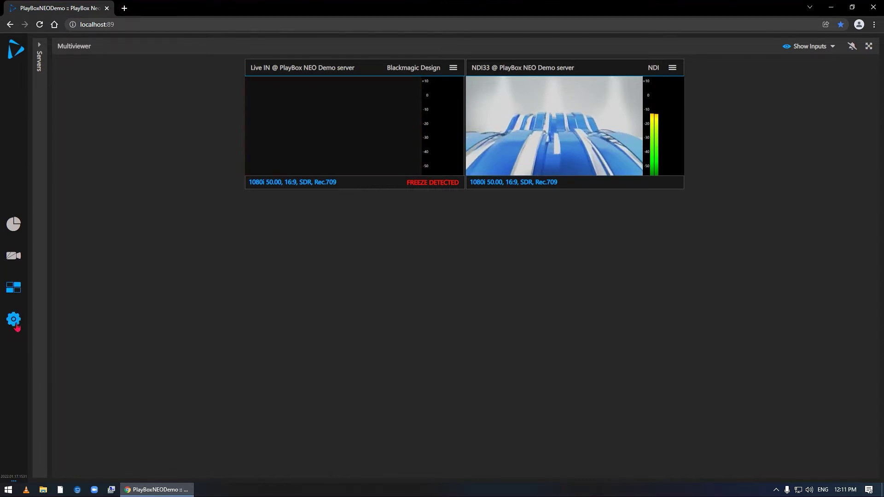
Open the I/O outputs and check which sources can be assigned to Main Out's main crosspoint.
left_click(13, 320)
left_click(35, 329)
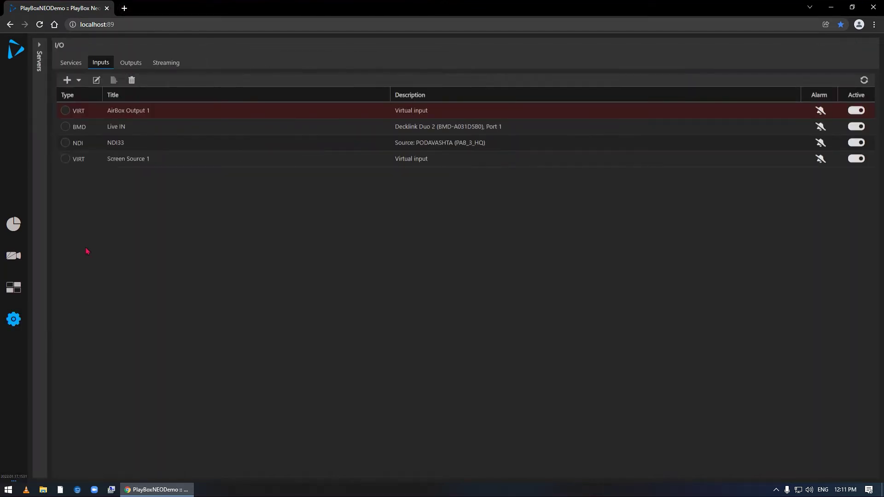
left_click(131, 64)
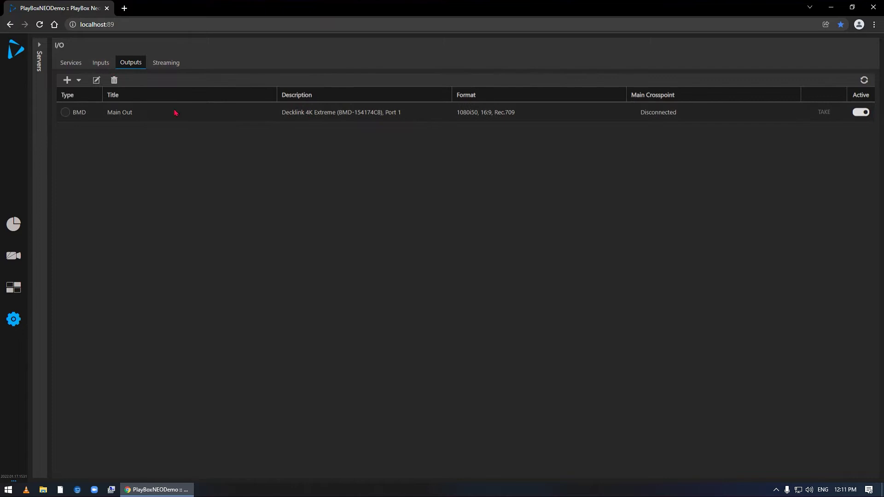
left_click(683, 119)
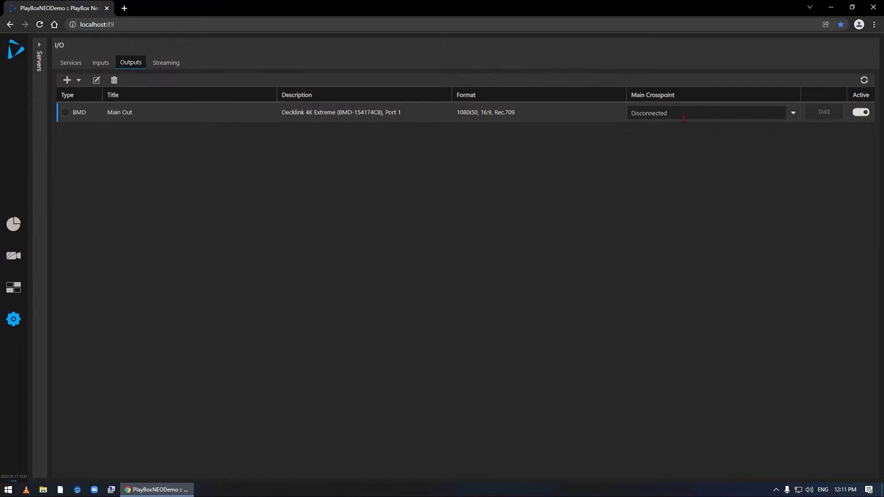
left_click(799, 119)
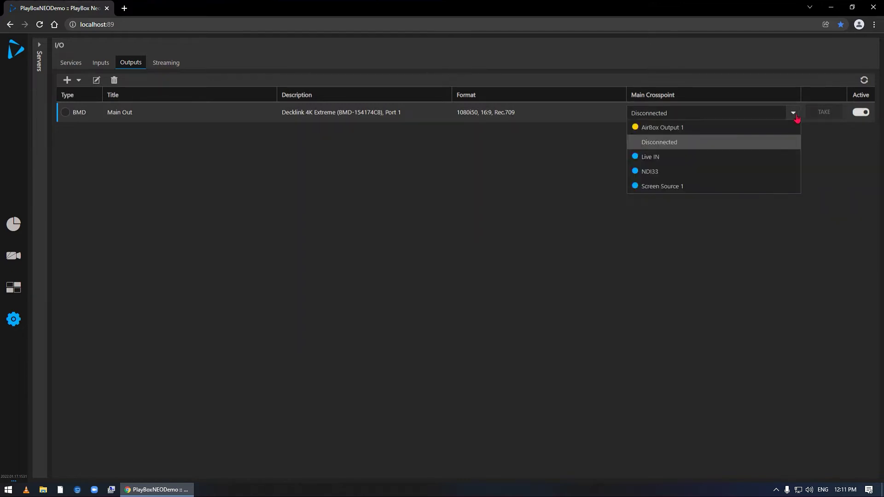
left_click(732, 303)
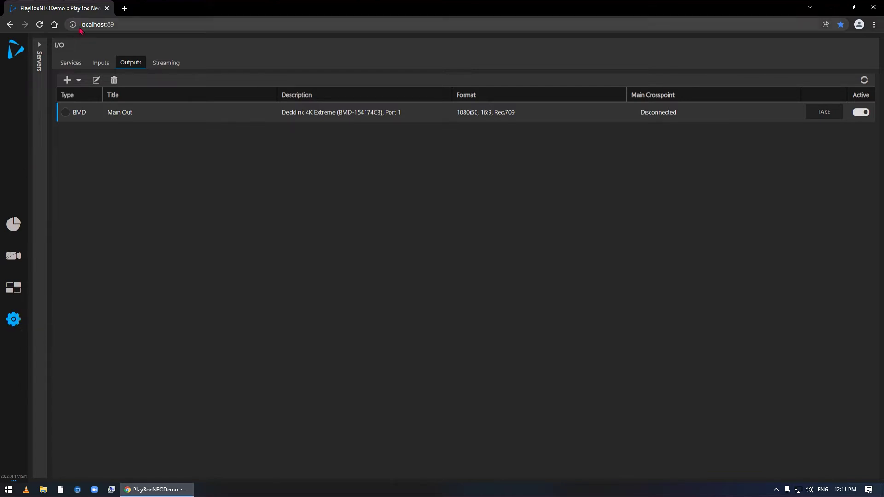
Duplicate the page into a second window and arrange both windows to show the multiviewer above the outputs list.
left_click_drag(73, 25, 155, 11)
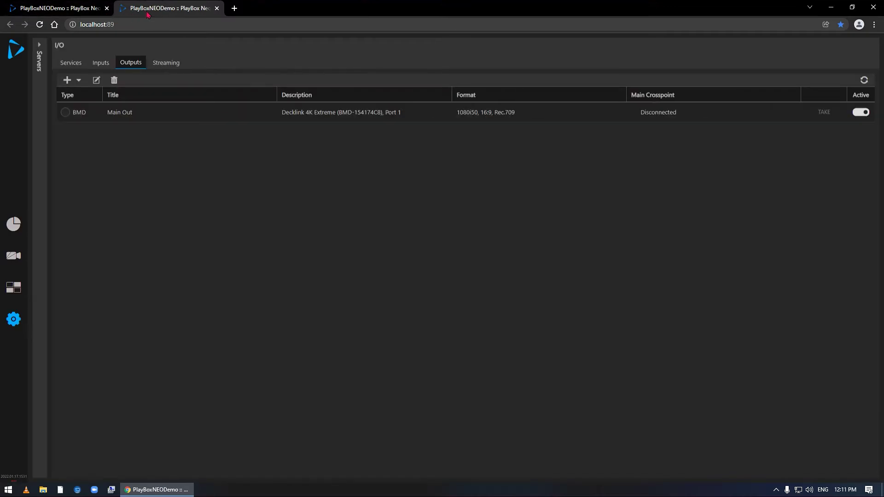
left_click(852, 7)
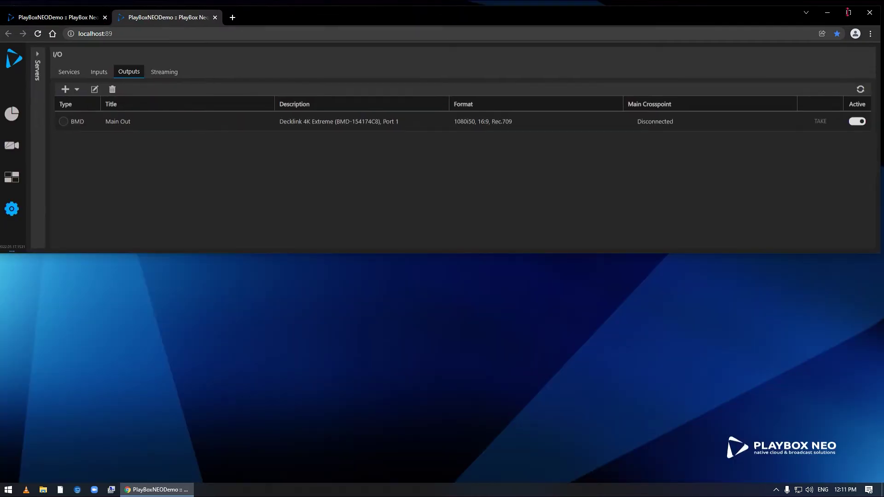
left_click_drag(177, 26, 172, 263)
left_click(3, 179)
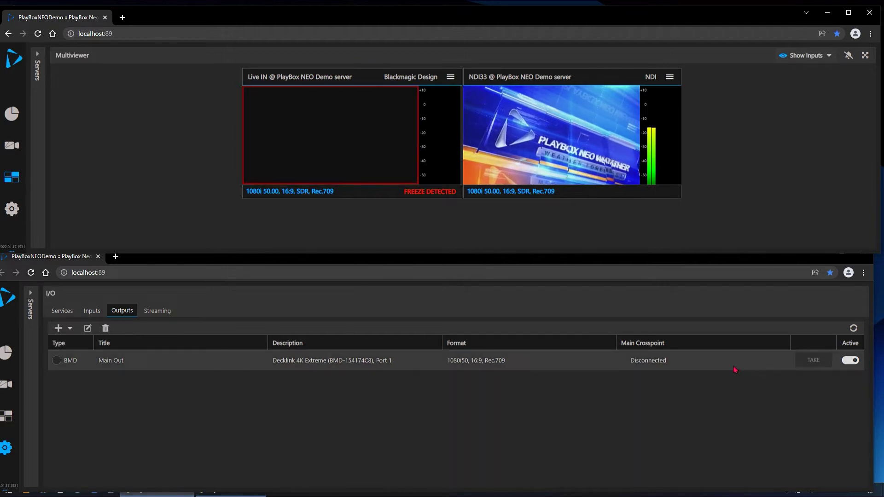
Set the main crosspoint of the Main Out output to NDI33 and take it live.
left_click(755, 364)
left_click(783, 363)
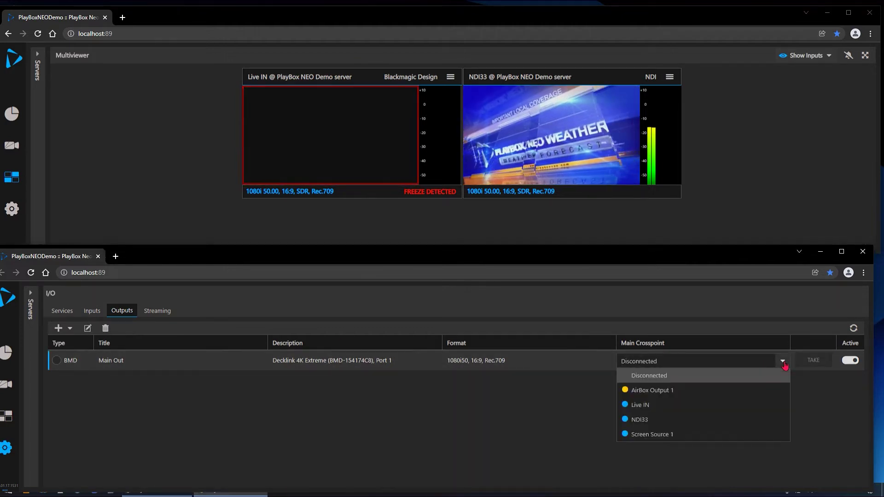
left_click(713, 420)
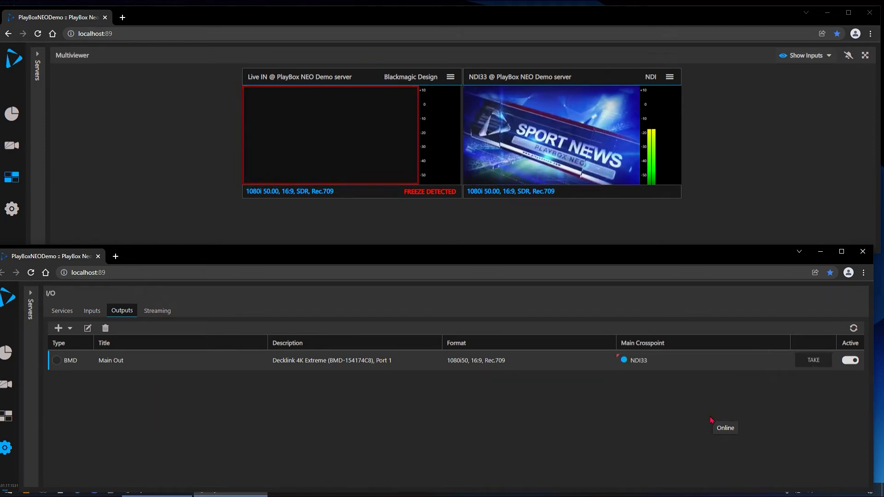
left_click(818, 365)
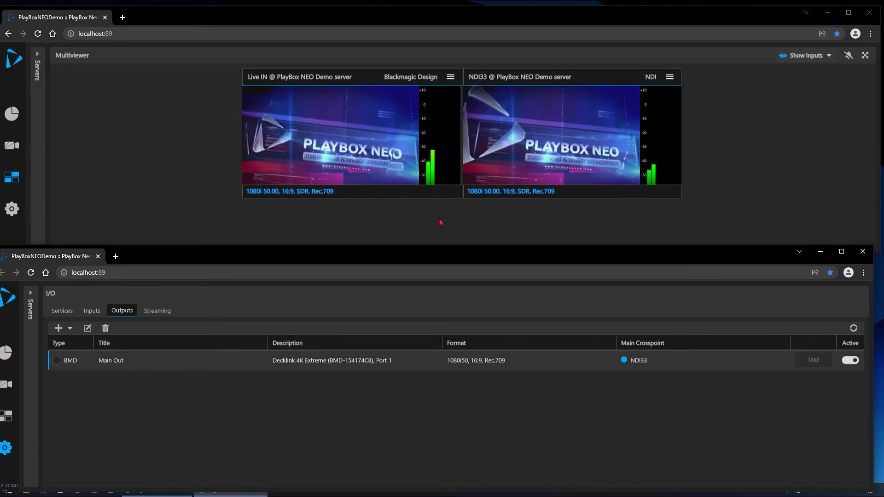
Close the window with the outputs list and maximize the multiviewer window.
left_click(862, 252)
left_click(479, 324)
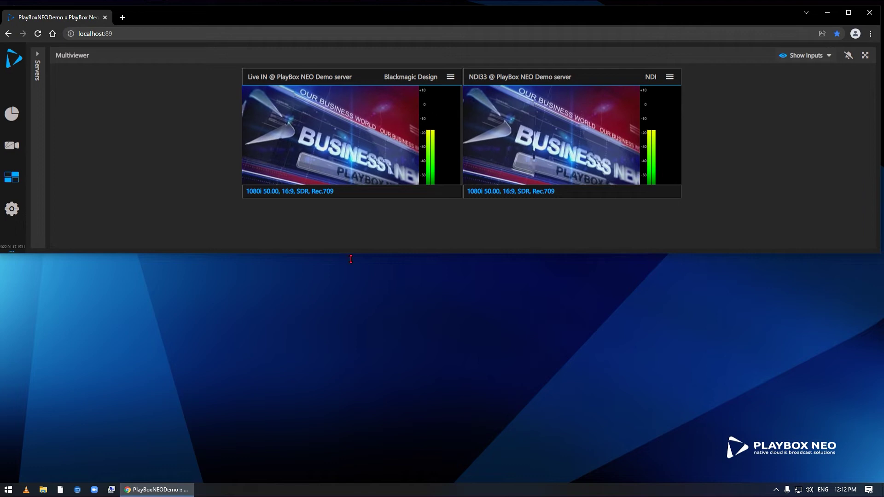
left_click(849, 13)
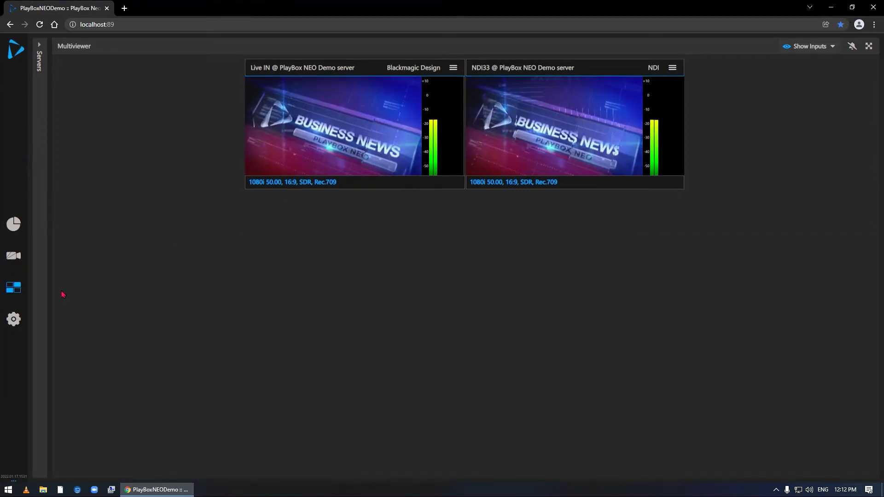
Return to the I/O outputs and mark the Main Out output with a green color label.
left_click(13, 319)
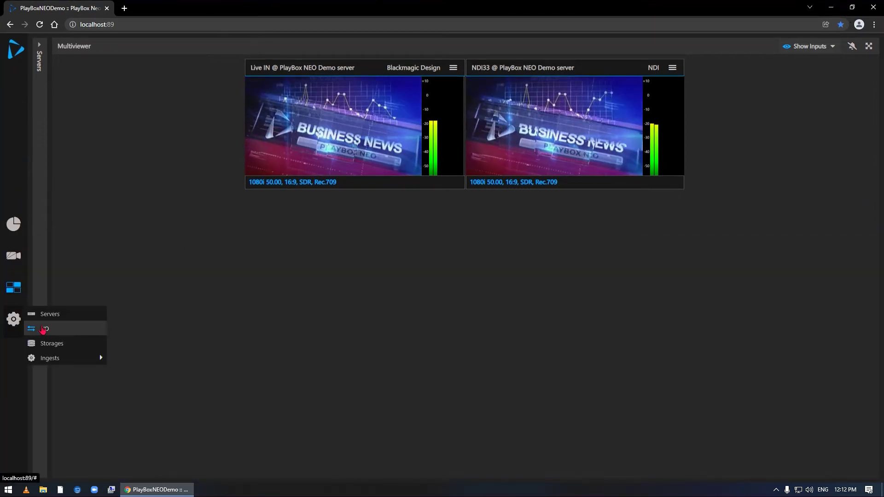
left_click(43, 330)
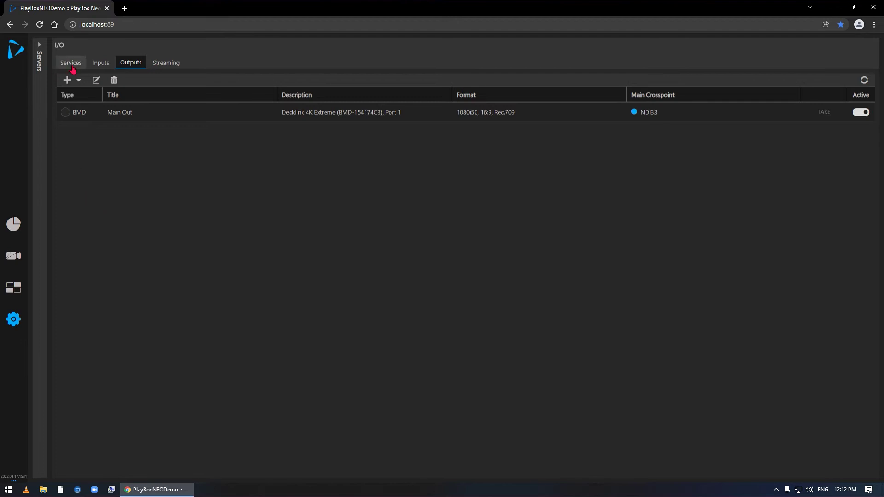
left_click(102, 65)
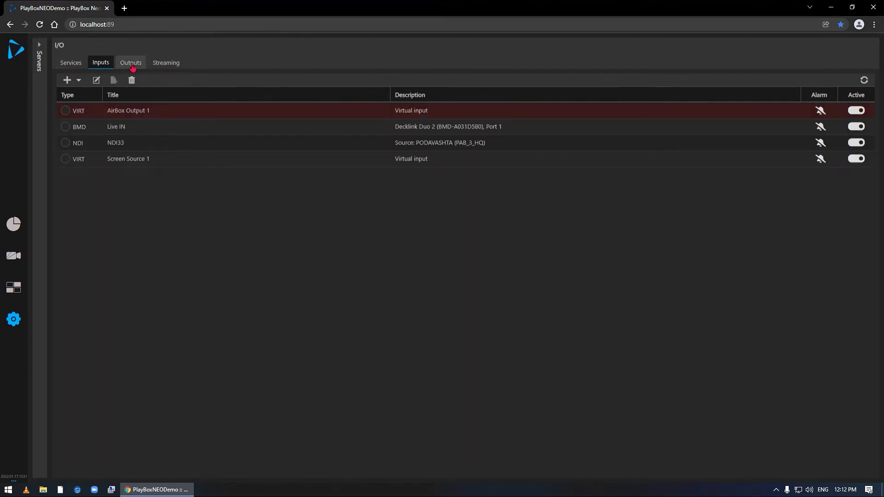
left_click(132, 66)
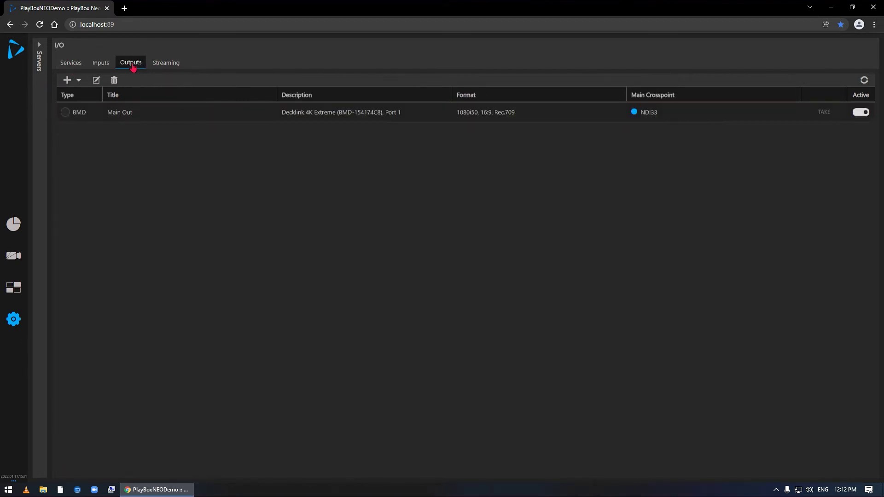
left_click(66, 114)
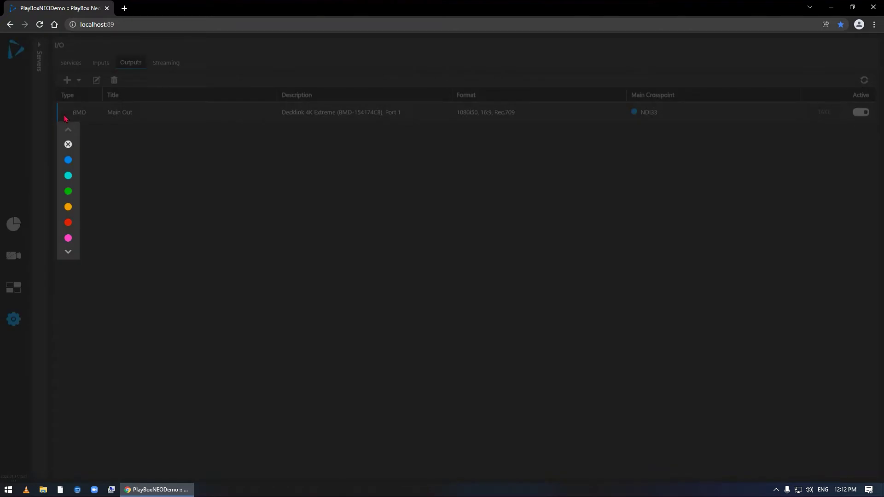
left_click(68, 191)
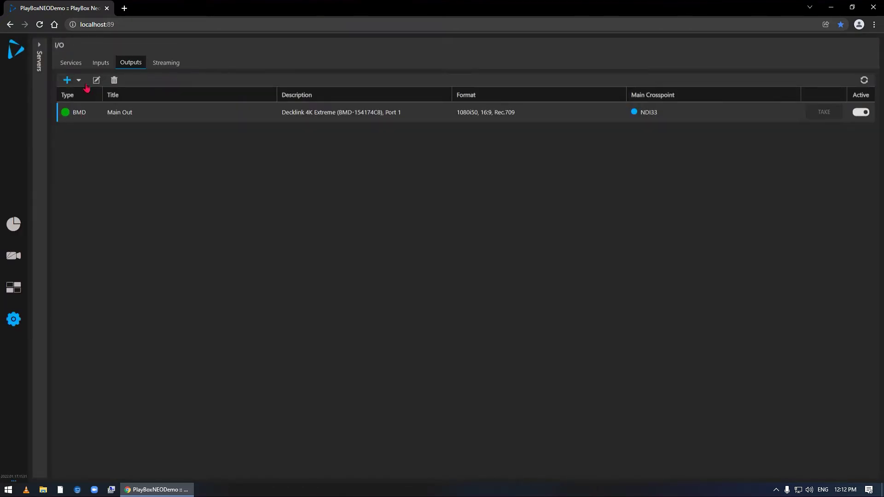
Mark the NDI33 input with an orange color label and the Screen Source 1 input with a blue one.
left_click(101, 62)
left_click(65, 146)
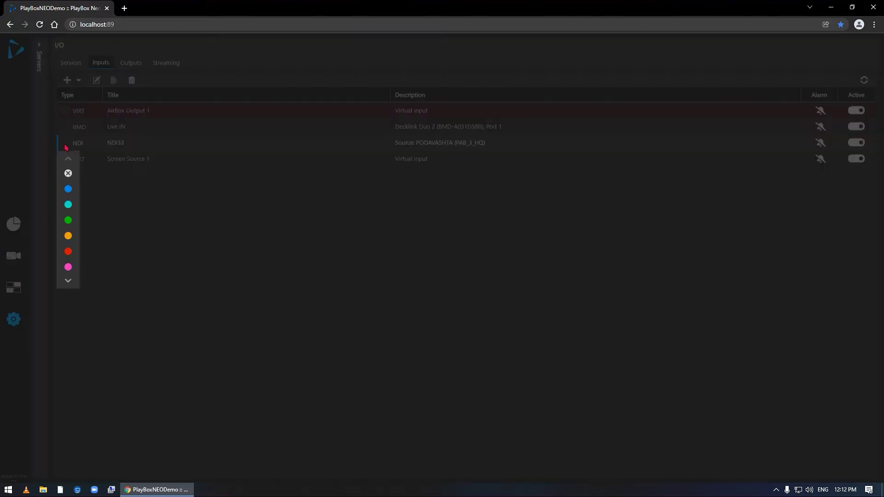
left_click(68, 236)
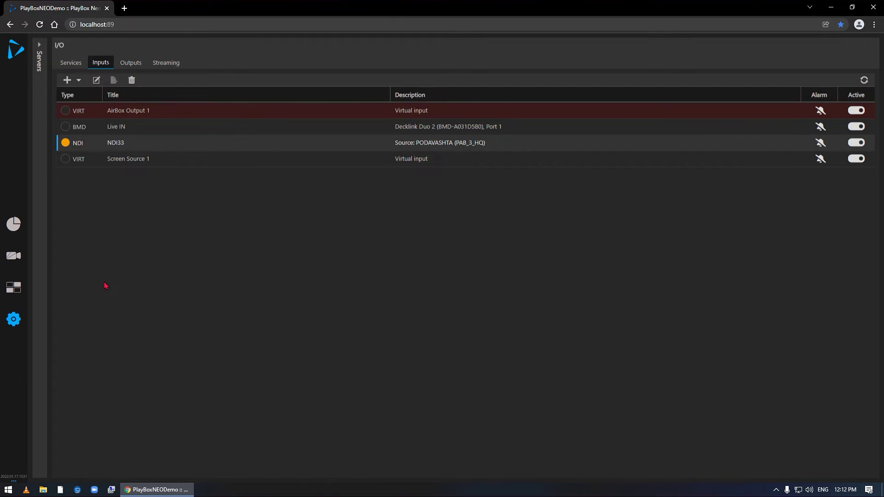
left_click(64, 160)
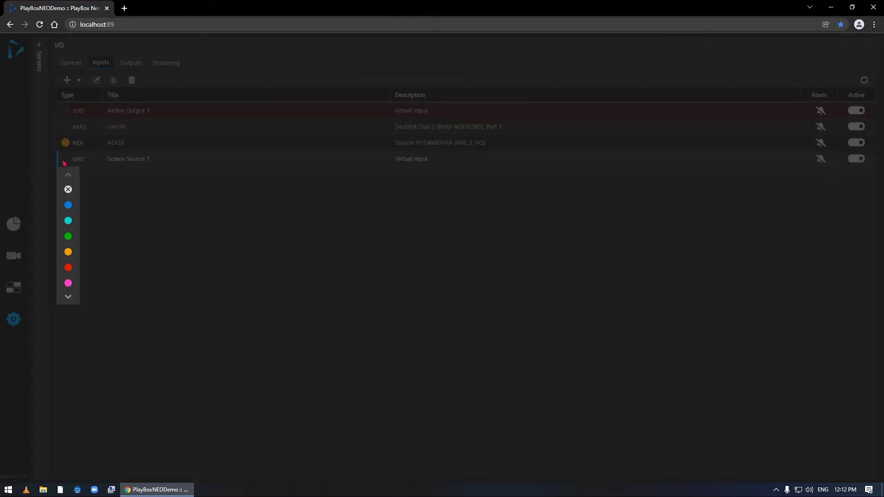
left_click(70, 210)
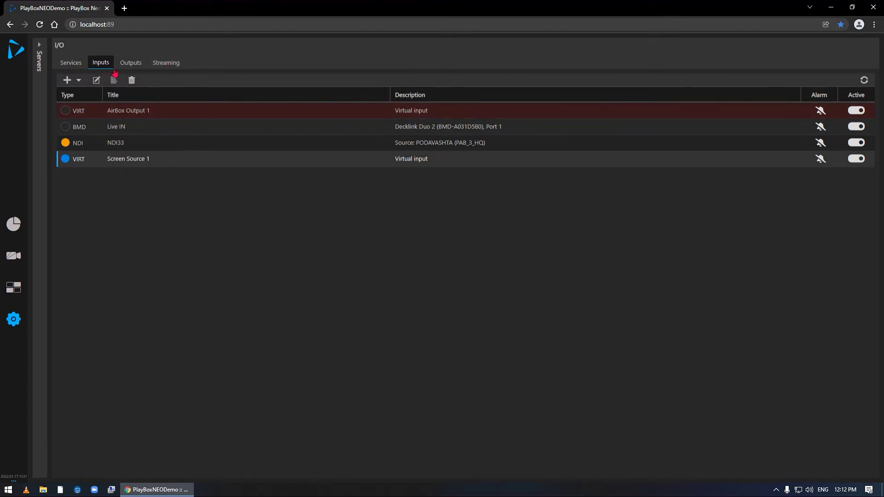
Review the settings of the SRT_BACKUP and SRT_MAIN streaming sources.
left_click(173, 64)
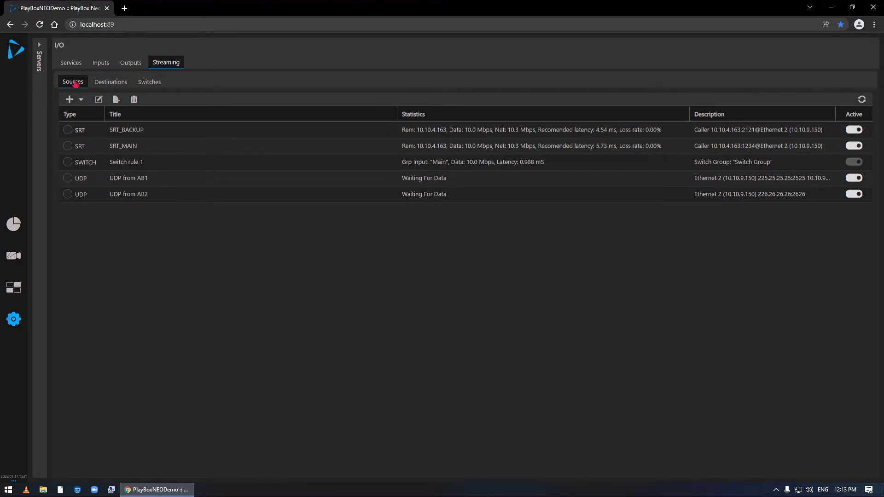
left_click(157, 137)
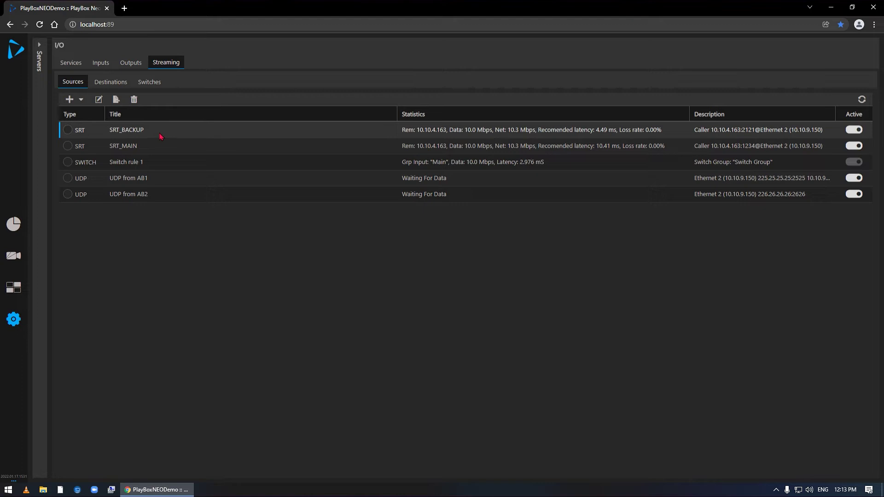
left_click(98, 100)
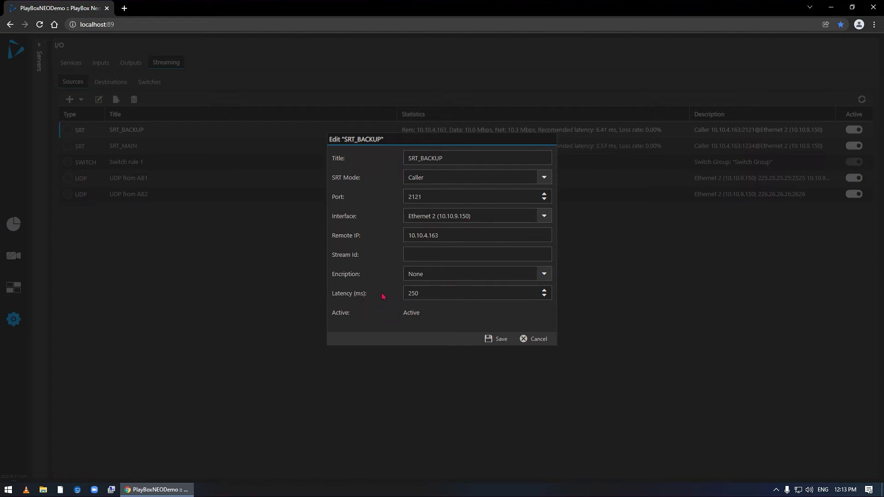
left_click(499, 341)
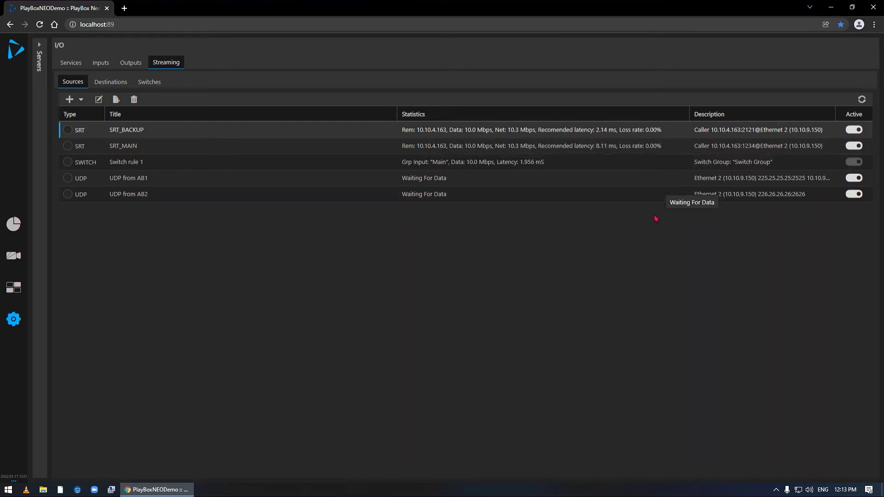
left_click(152, 152)
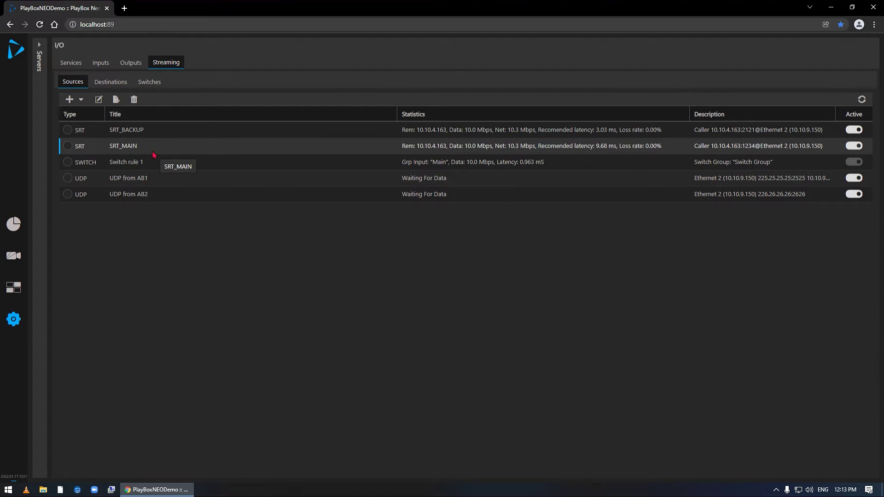
left_click(103, 106)
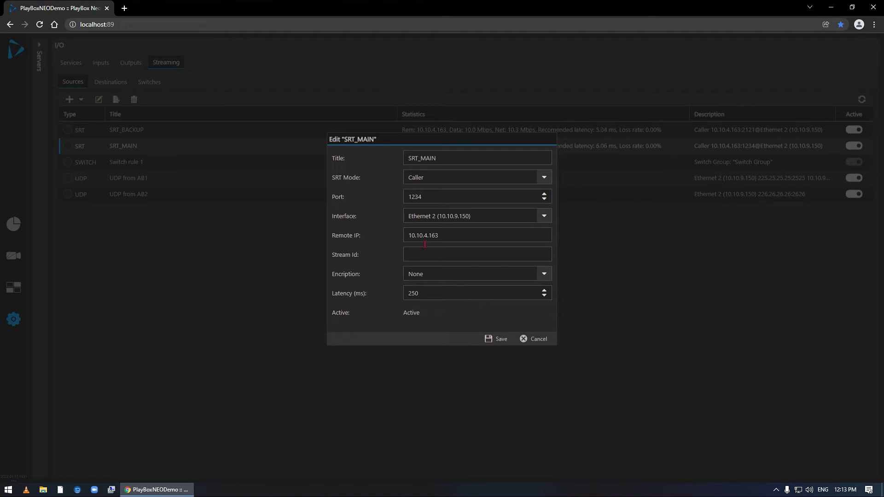
left_click(537, 343)
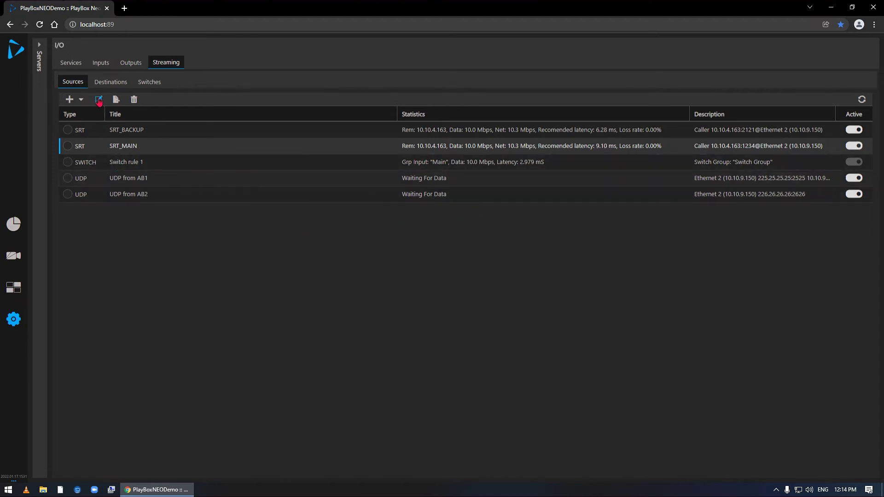
Check the input previews in the multiviewer and return to the I/O settings.
left_click(14, 288)
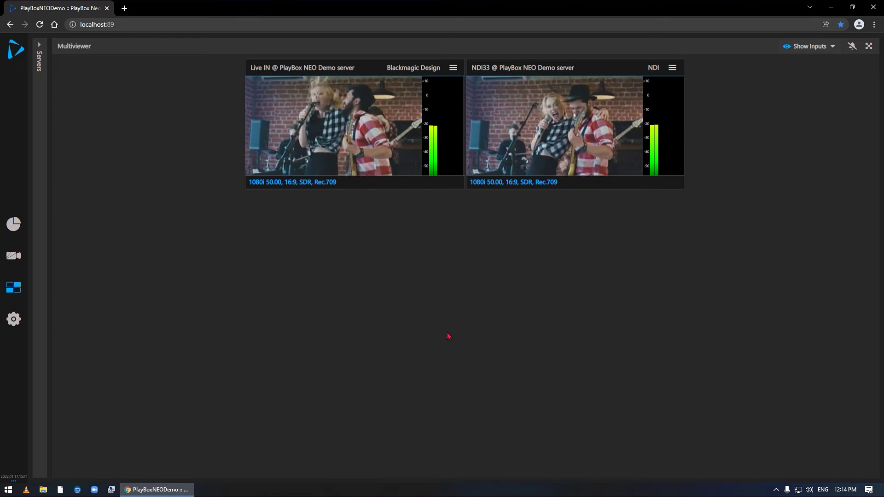
left_click(14, 319)
left_click(39, 333)
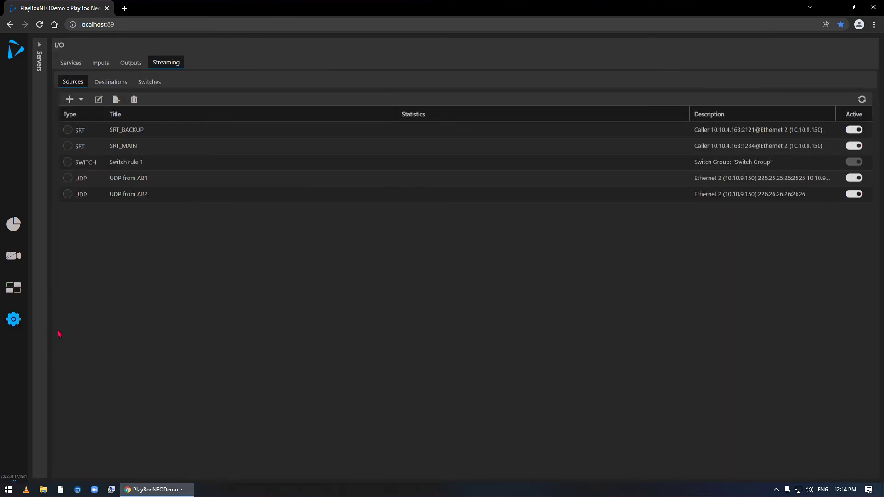
Start a new streaming input titled MAIN_SRT with SRT_MAIN as its network source.
left_click(102, 67)
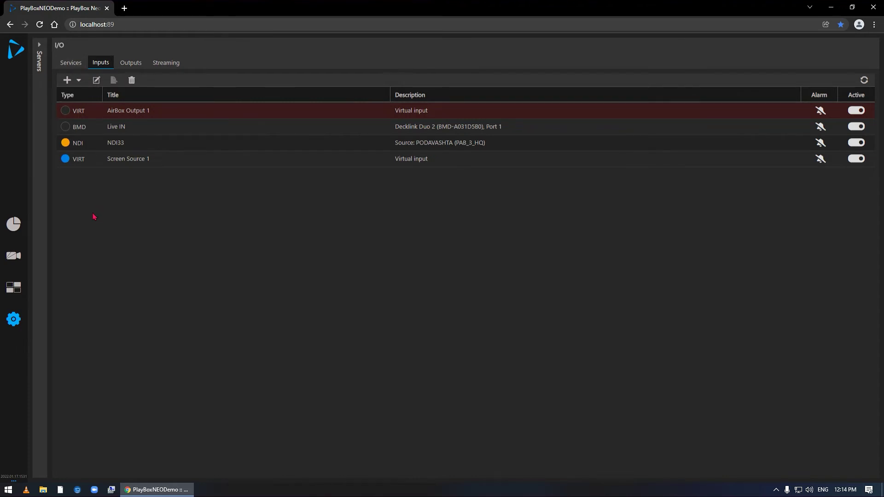
left_click(69, 81)
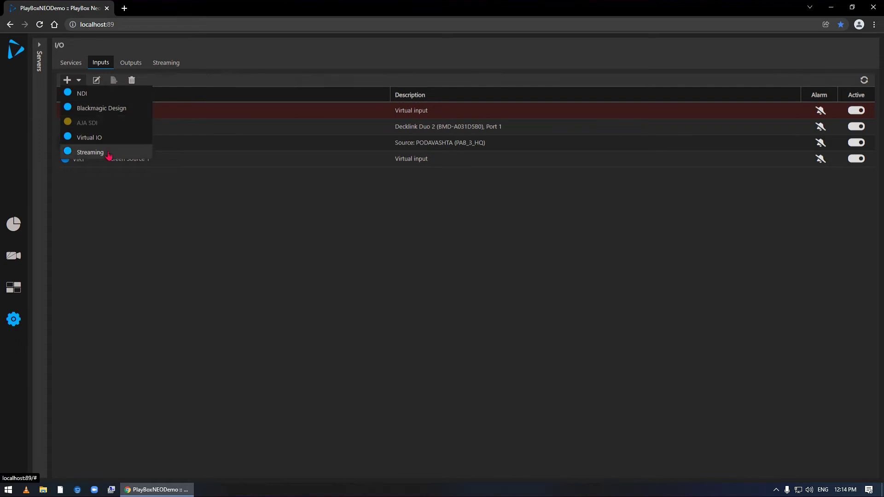
left_click(90, 152)
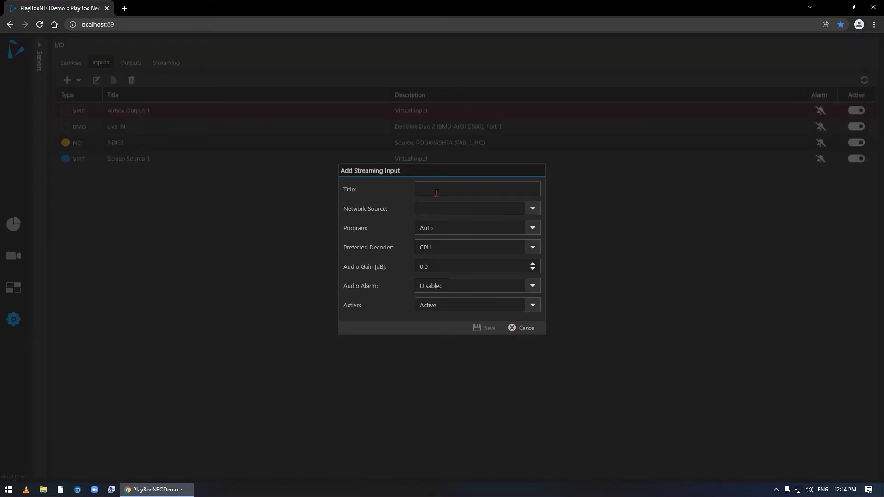
type("MAIN_SRT")
left_click(537, 209)
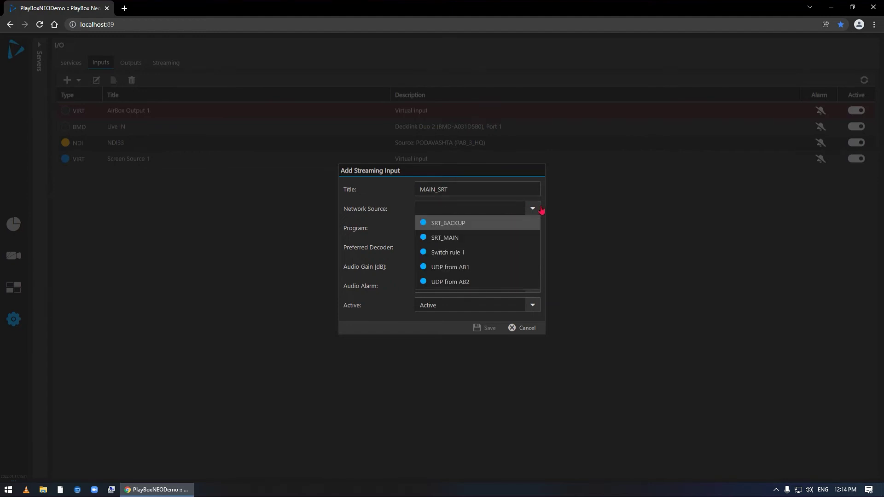
left_click(454, 238)
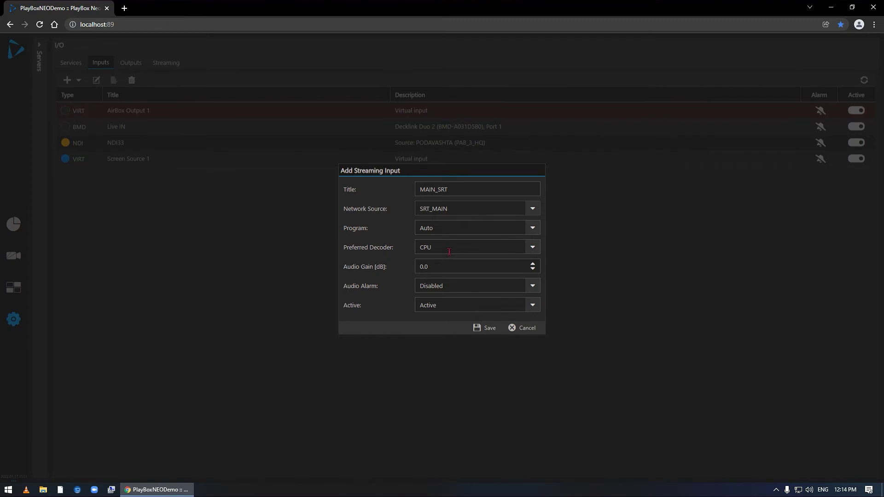
Save the MAIN_SRT input with program Auto, a preferred decoder picked and its audio alarm enabled, and give it a red color label.
left_click(536, 234)
left_click(536, 234)
left_click(538, 249)
left_click(499, 281)
left_click(533, 288)
left_click(479, 303)
left_click(484, 332)
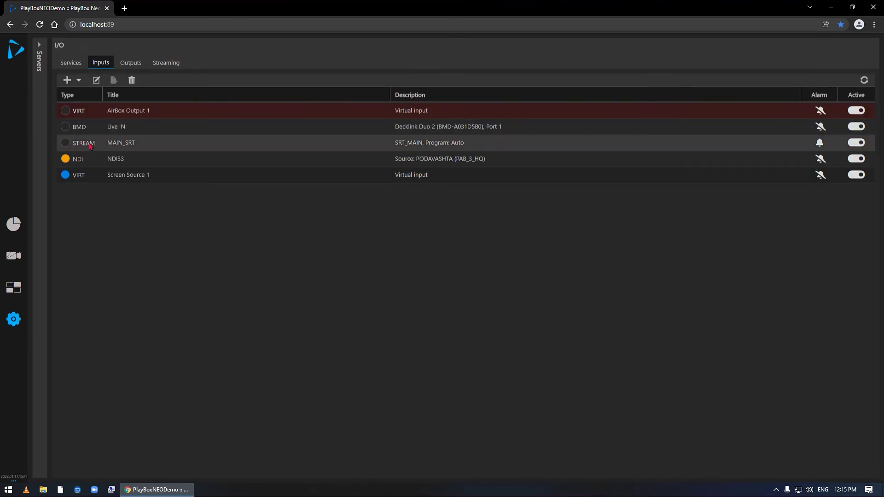
left_click(66, 144)
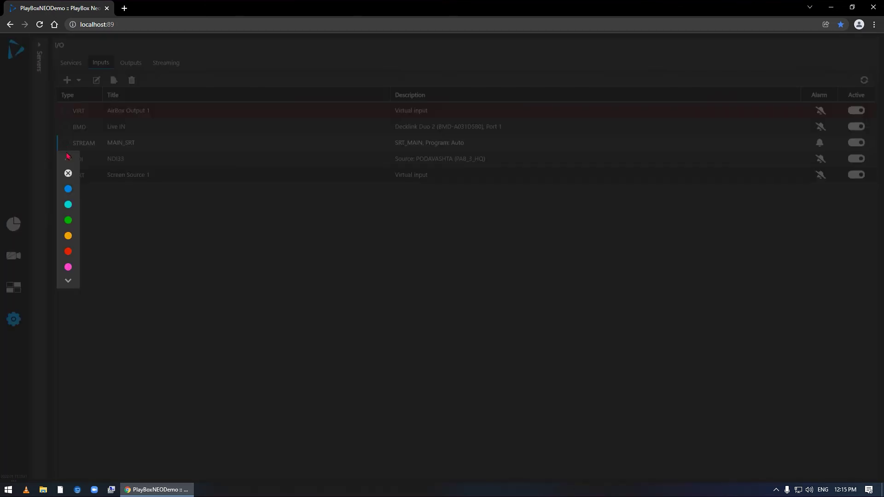
left_click(68, 251)
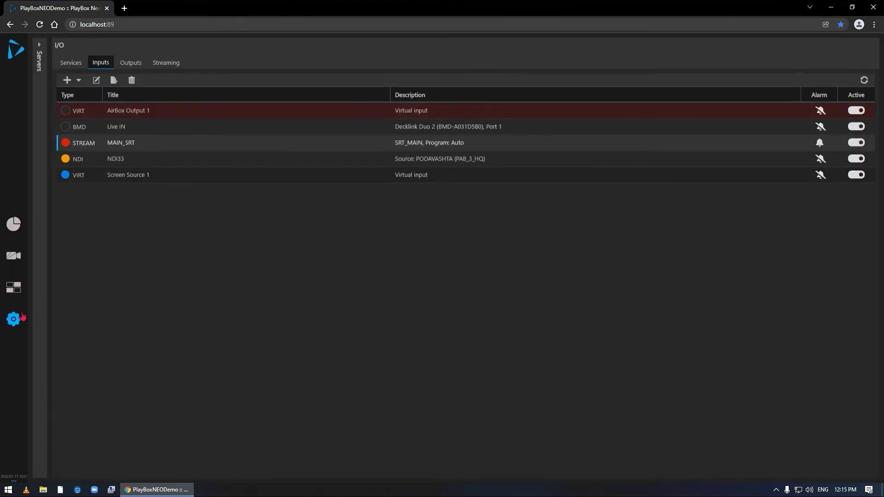
Start another streaming input titled BACKP_SRT with SRT_BACKUP as its network source.
left_click(72, 82)
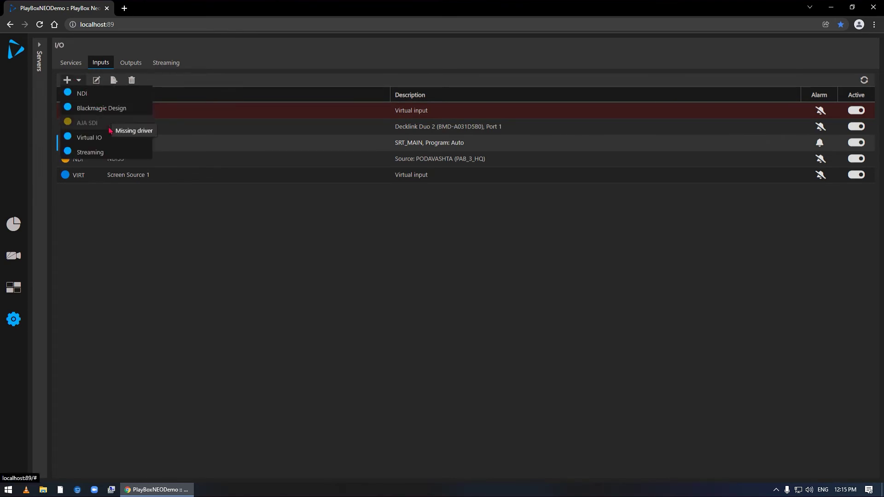
left_click(108, 152)
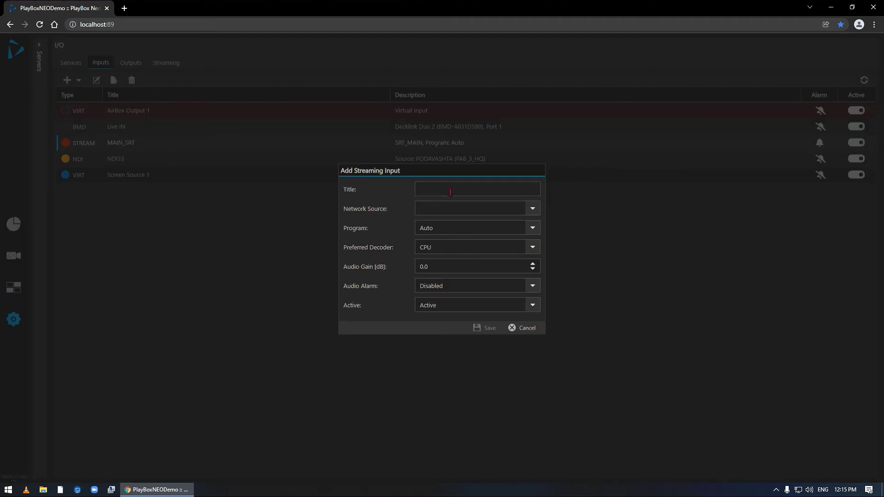
type("BACKP_SRT")
left_click(532, 209)
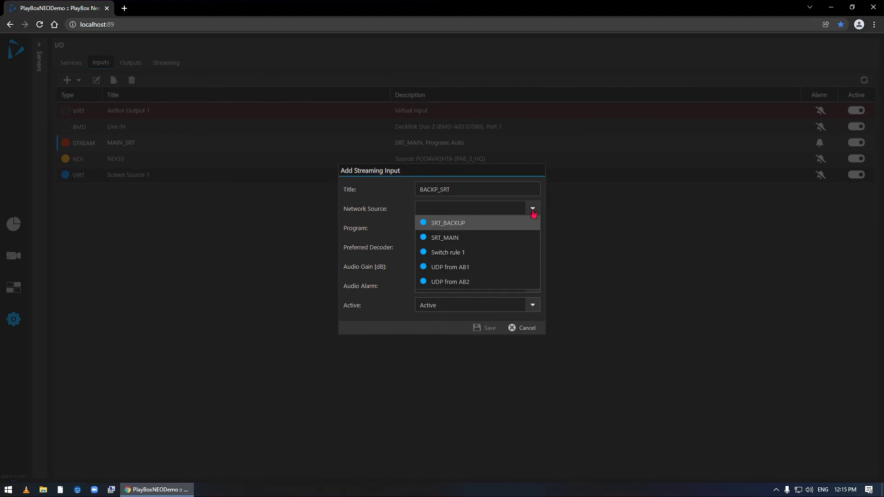
left_click(474, 224)
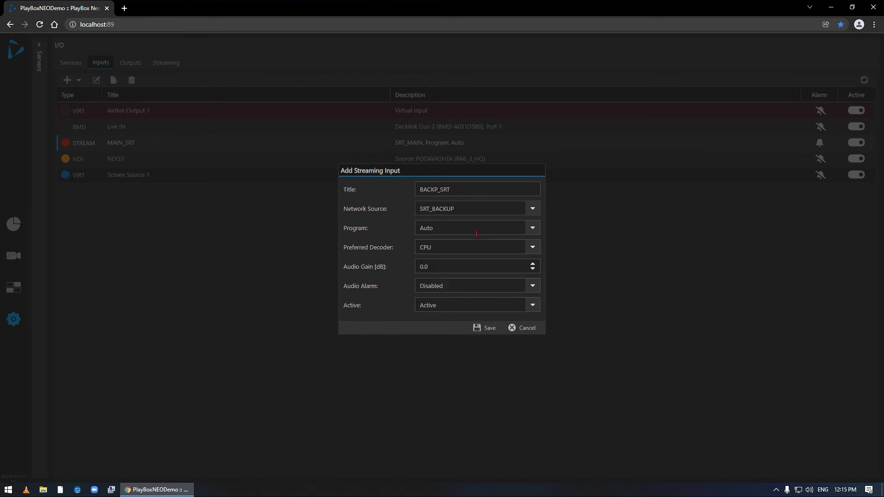
Save the BACKP_SRT input with a preferred decoder picked and its audio alarm enabled, and give it a red color label.
left_click(533, 249)
left_click(509, 277)
left_click(533, 286)
left_click(501, 307)
left_click(488, 328)
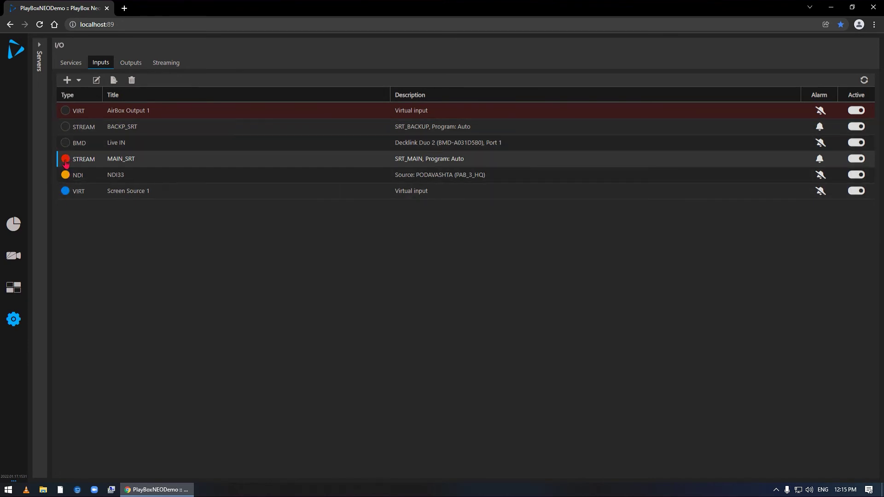
left_click(66, 129)
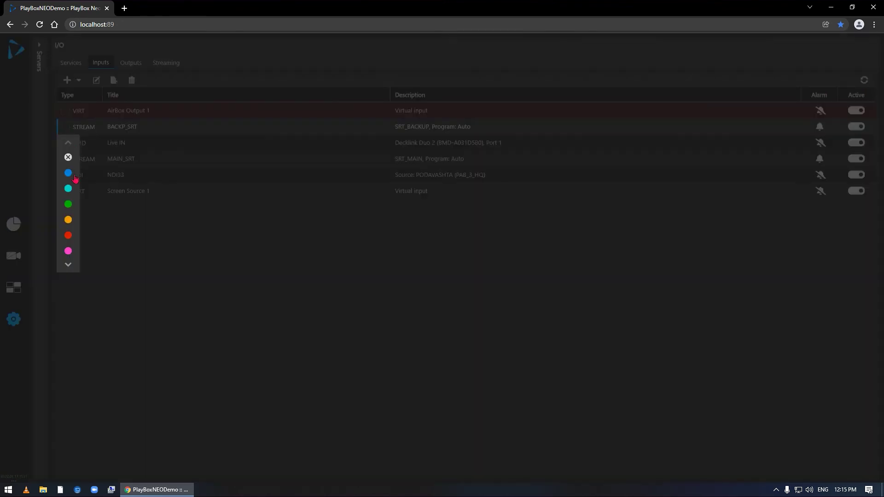
left_click(75, 235)
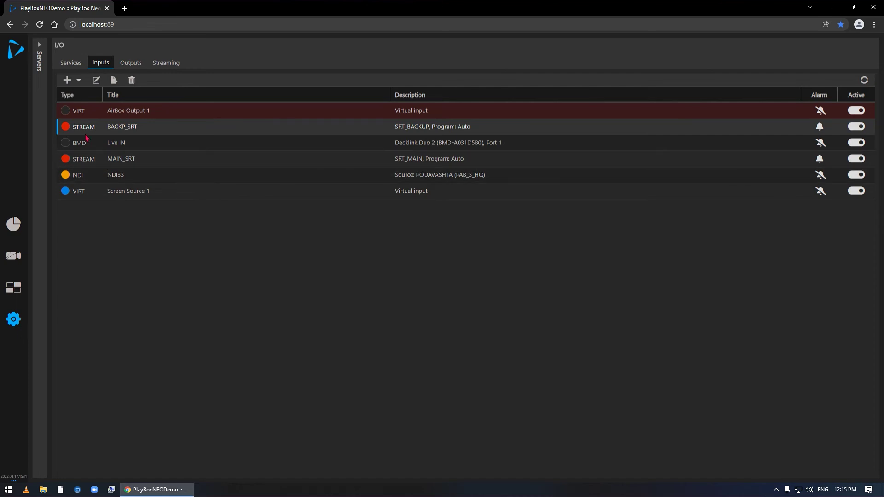
Show the multiviewer in two separate browser windows, one below the other, and allow sound on signal loss in the lower one.
left_click(14, 288)
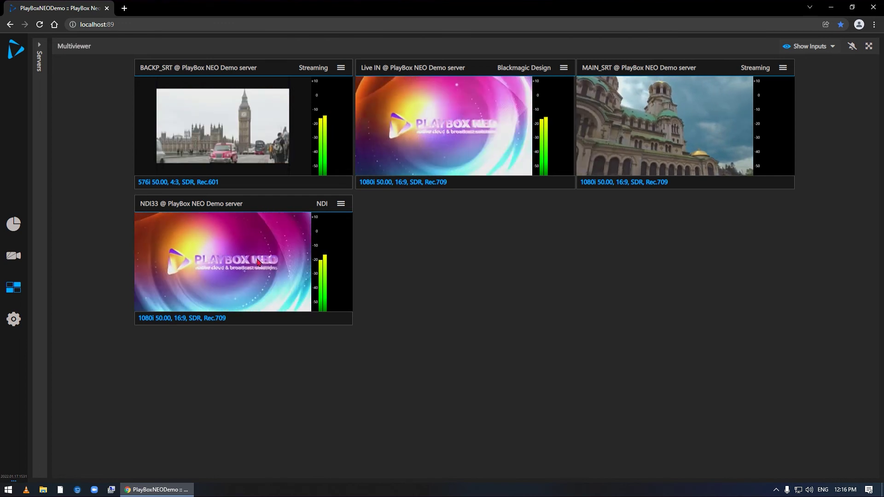
left_click(14, 320)
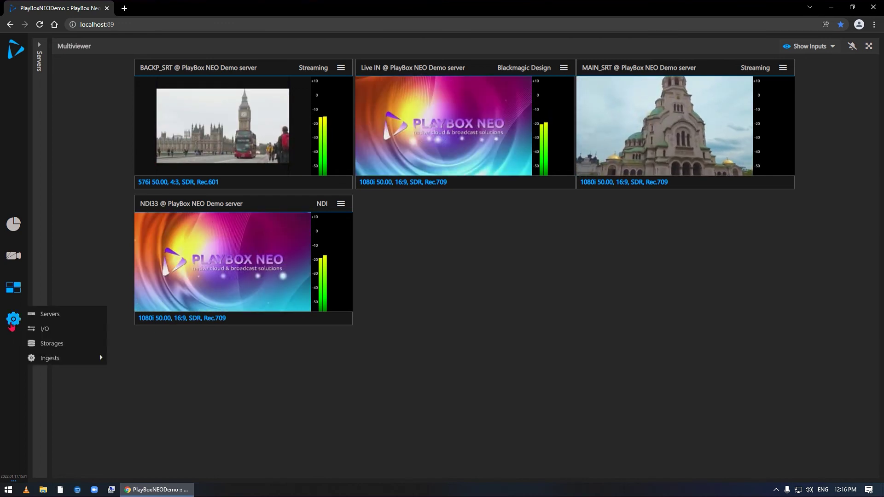
left_click(489, 276)
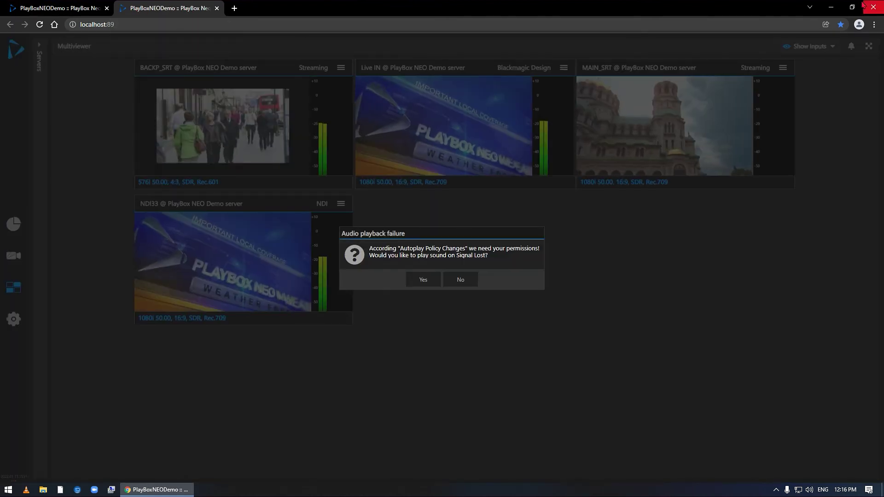
double_click(251, 8)
left_click_drag(191, 17, 189, 256)
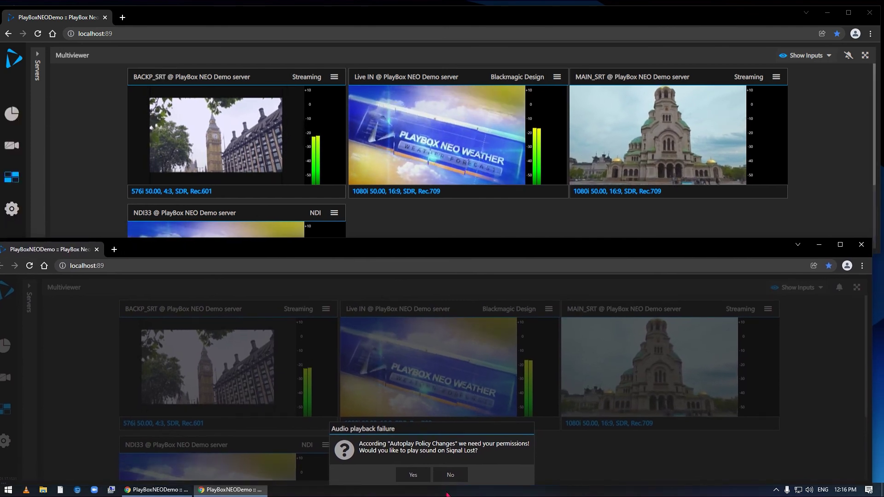
left_click(413, 474)
In the lower window's I/O outputs, set the main crosspoint of Main Out to MAIN_SRT and take it live.
mouse_move(5, 440)
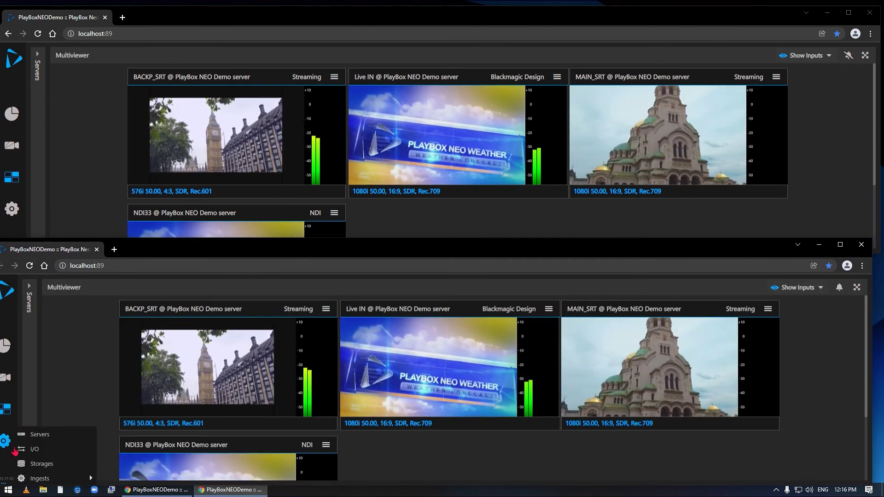
left_click(42, 454)
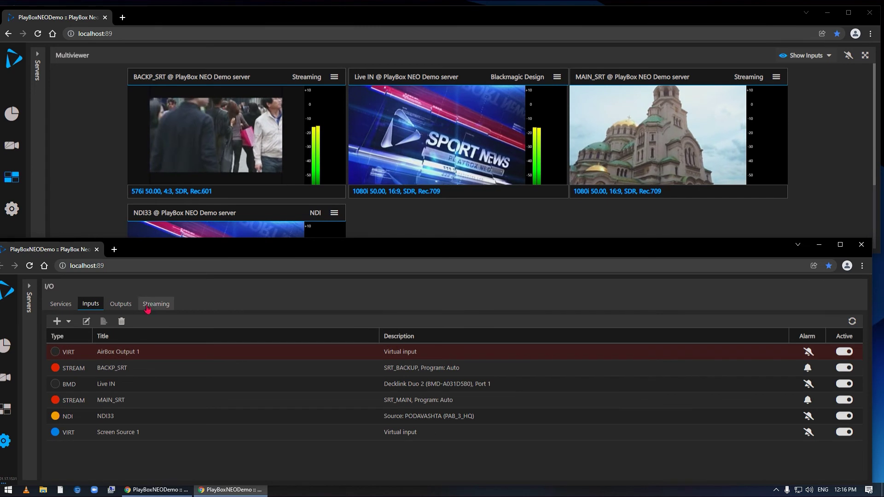
left_click(128, 306)
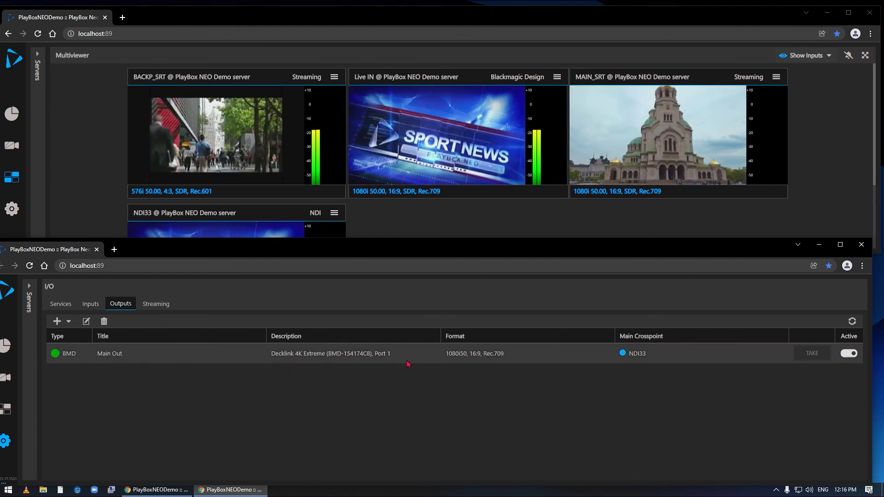
left_click(690, 361)
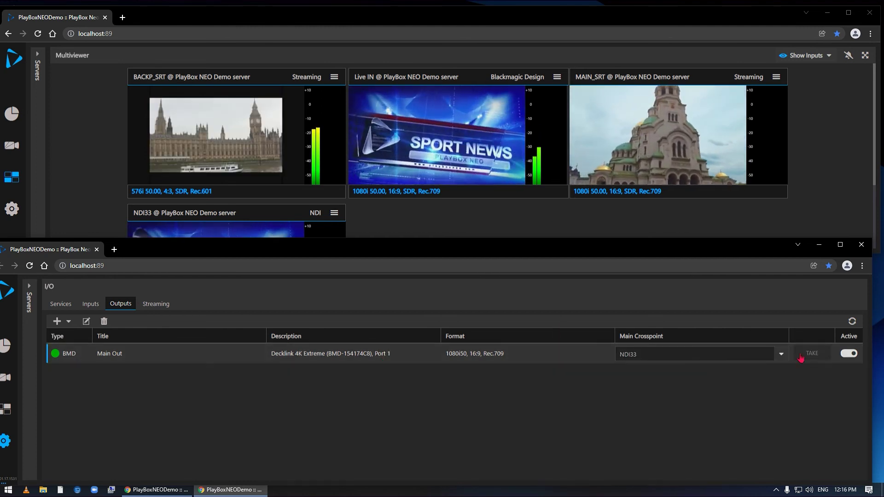
left_click(787, 358)
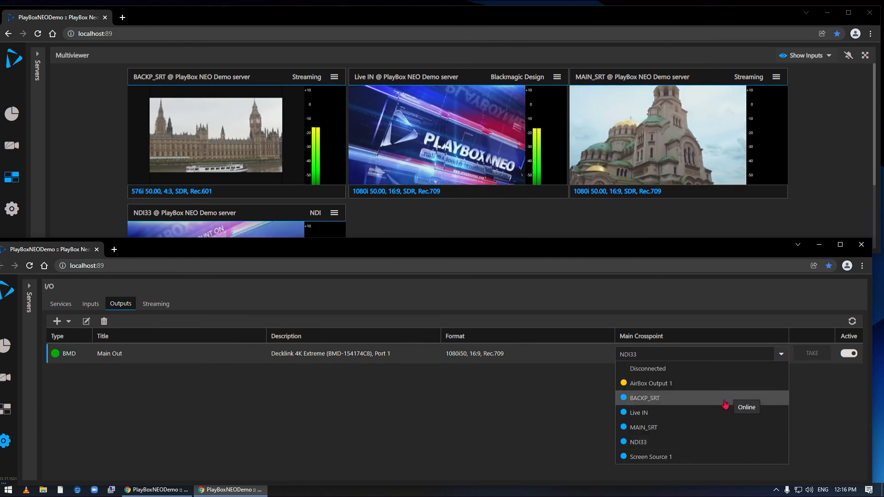
left_click(715, 428)
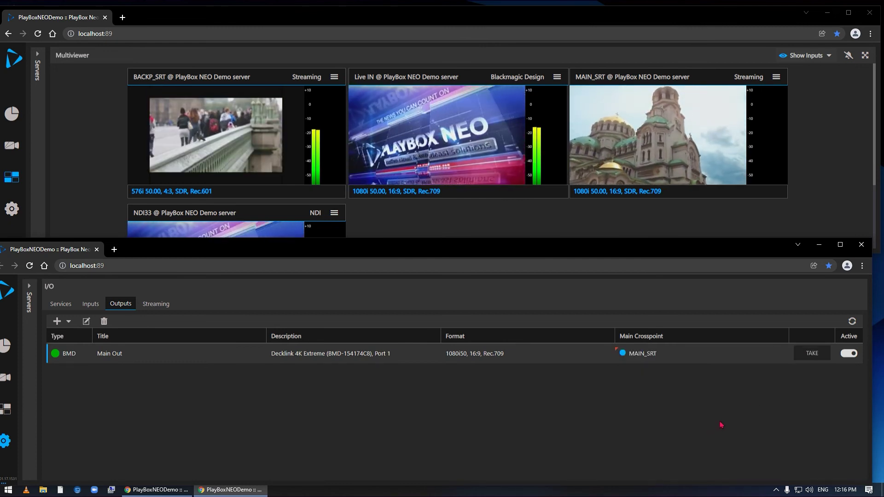
left_click(813, 356)
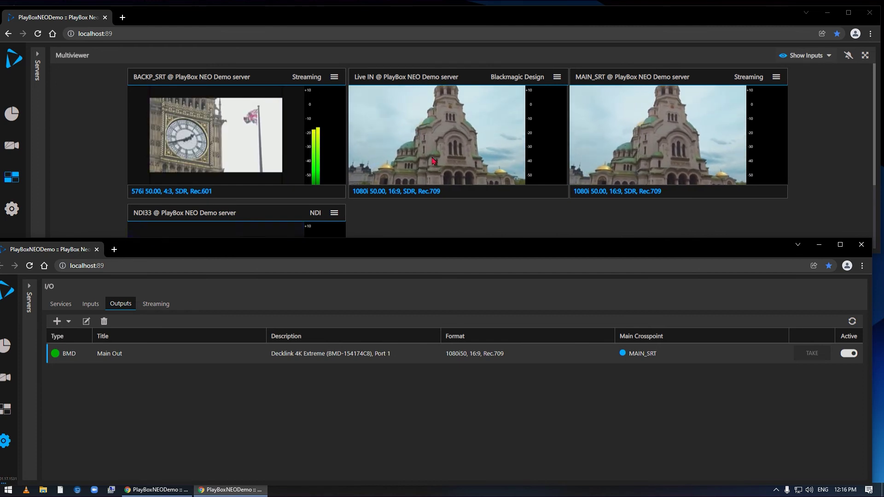
In the lower window's I/O streaming section, examine the destinations and the stream sources available for SRT OUT, leaving its source unchanged.
left_click(540, 216)
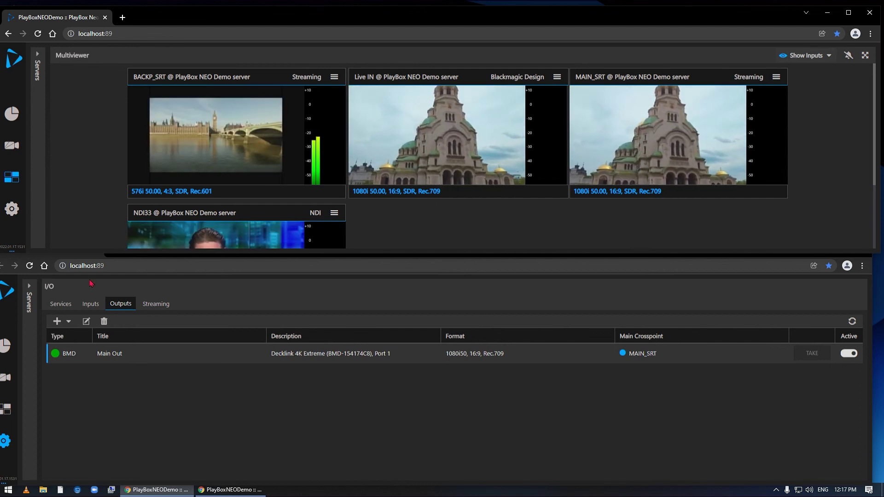
left_click(156, 304)
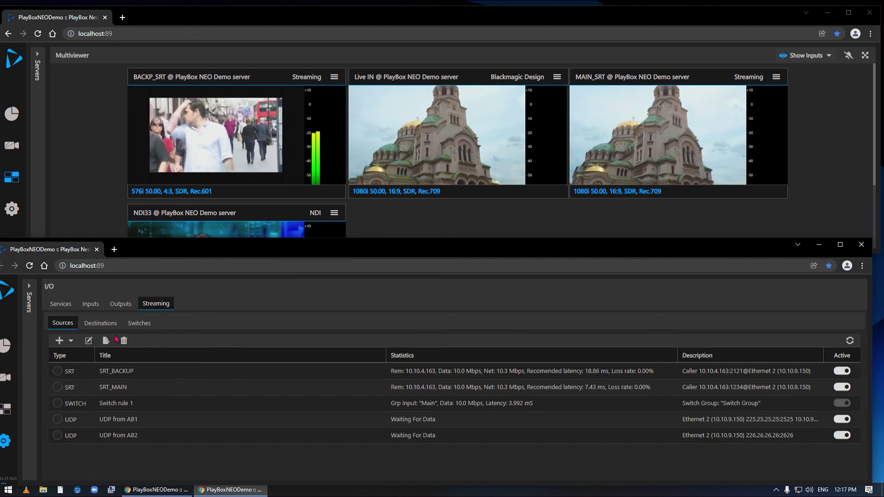
left_click(97, 325)
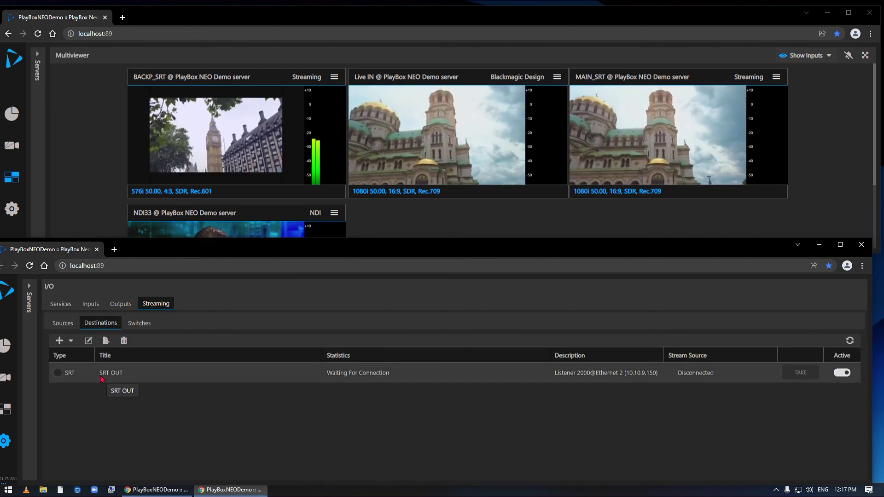
left_click(742, 381)
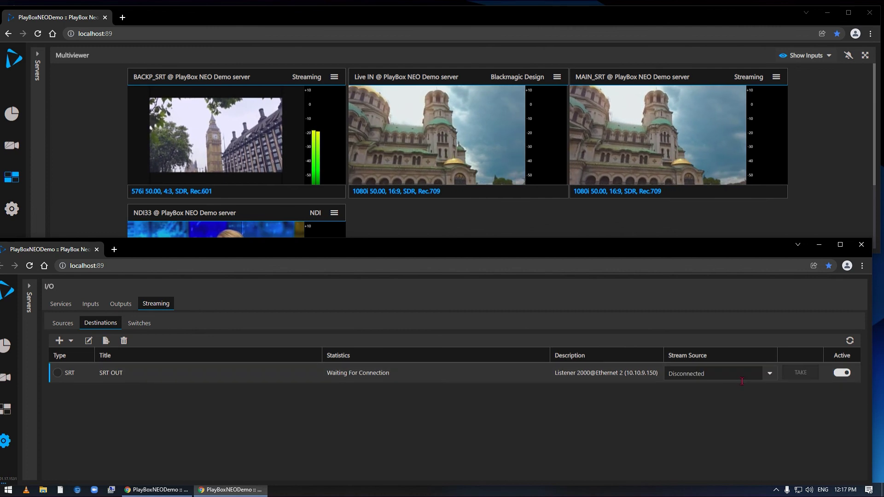
left_click(768, 376)
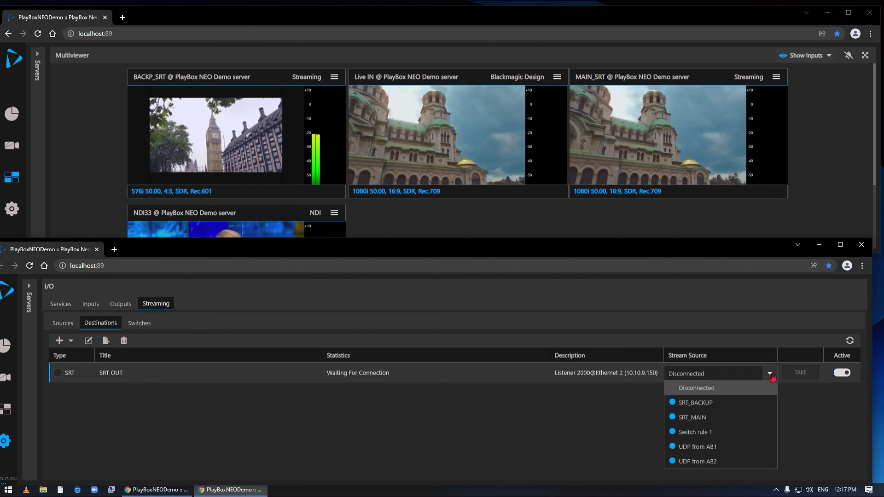
left_click(480, 436)
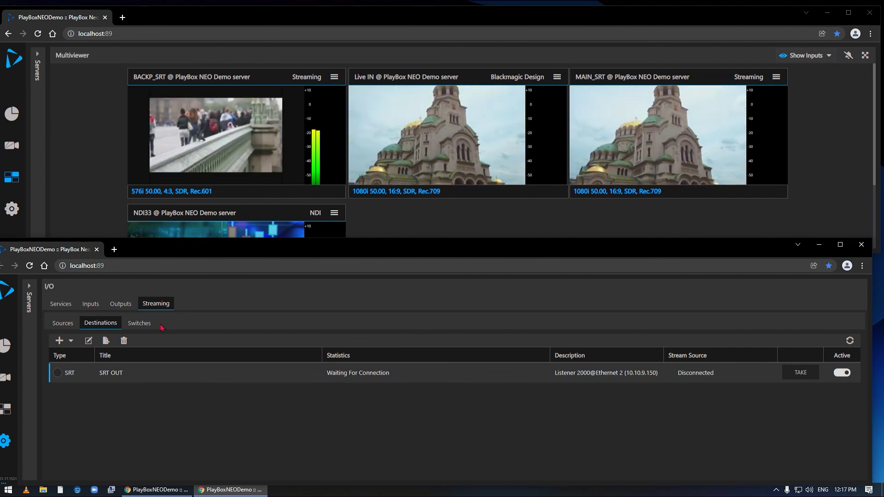
Show the I/O inputs list in the lower window, check the NDI33 input's video and audio details, and maximize the multiviewer window.
mouse_move(238, 492)
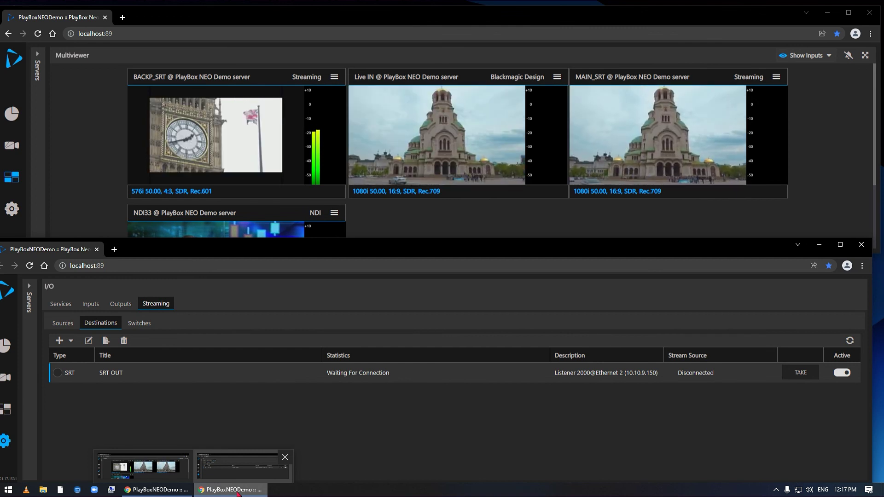
left_click(70, 186)
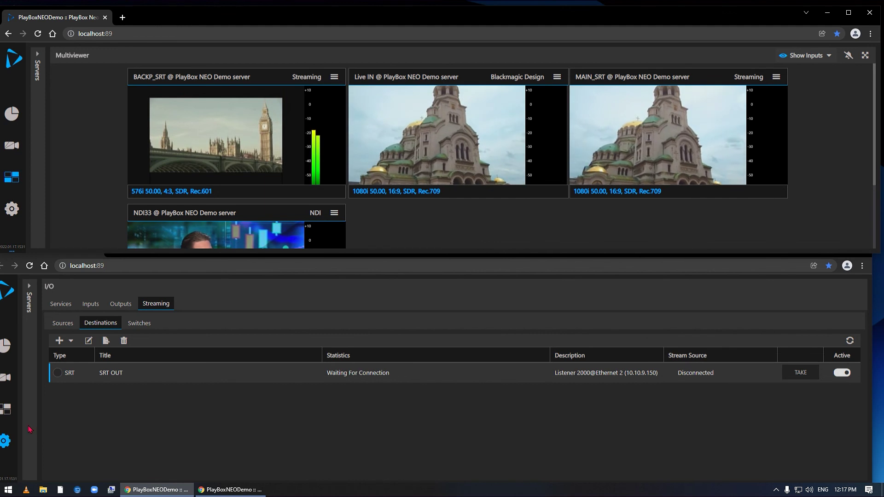
left_click(12, 442)
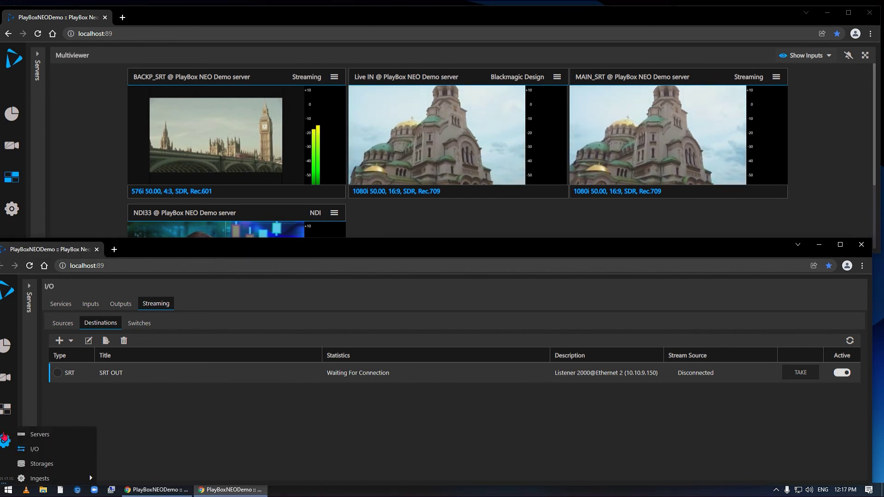
left_click(90, 304)
mouse_move(112, 422)
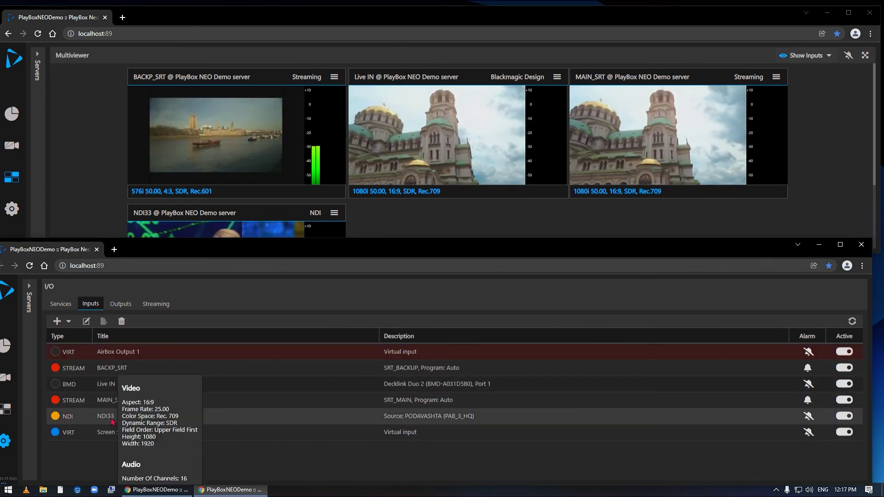
left_click(372, 218)
double_click(870, 5)
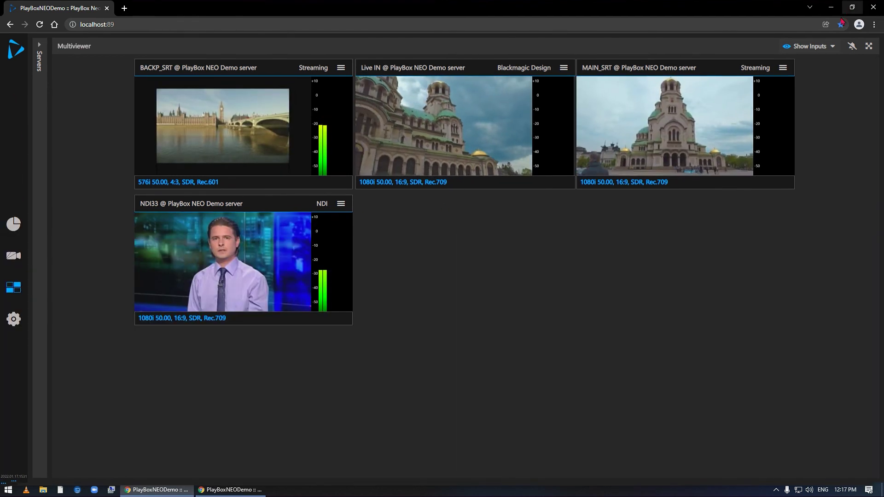